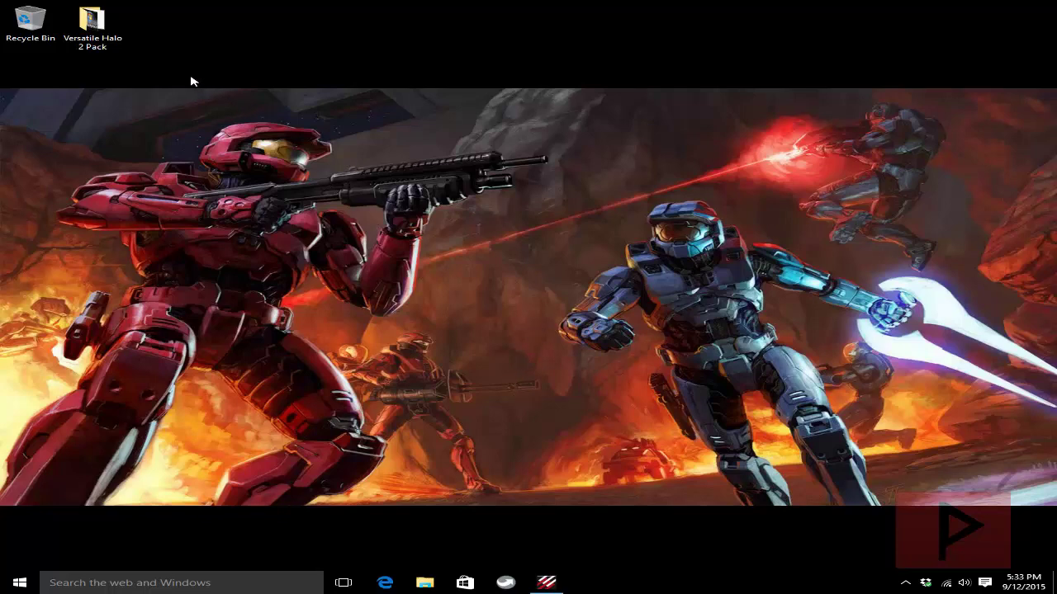
Run Halo2_Update_v1.01 from the Versatile Halo 2 Pack folder to apply the update
double_click(108, 33)
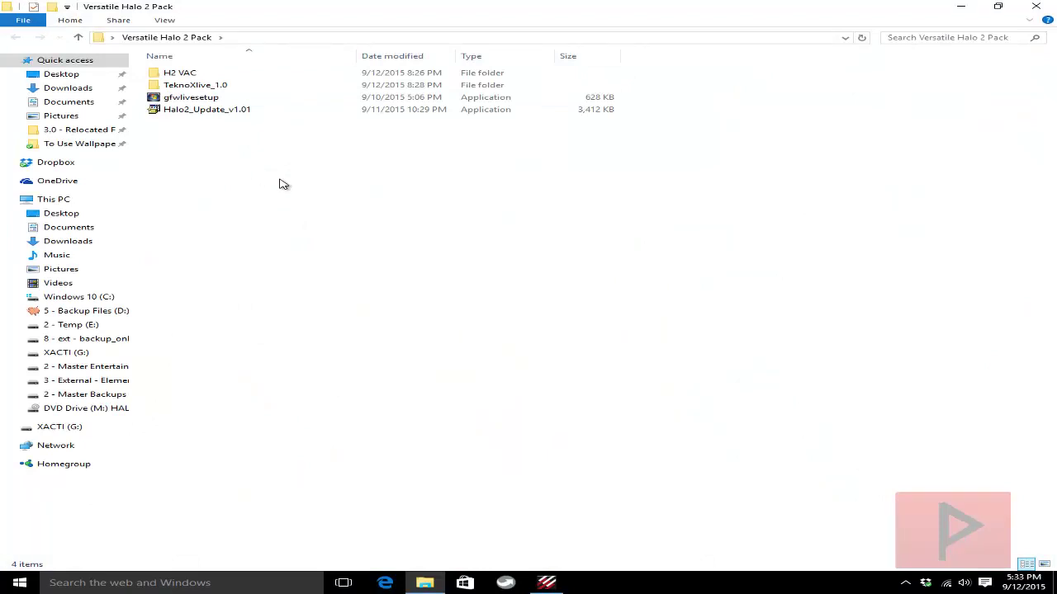
double_click(263, 110)
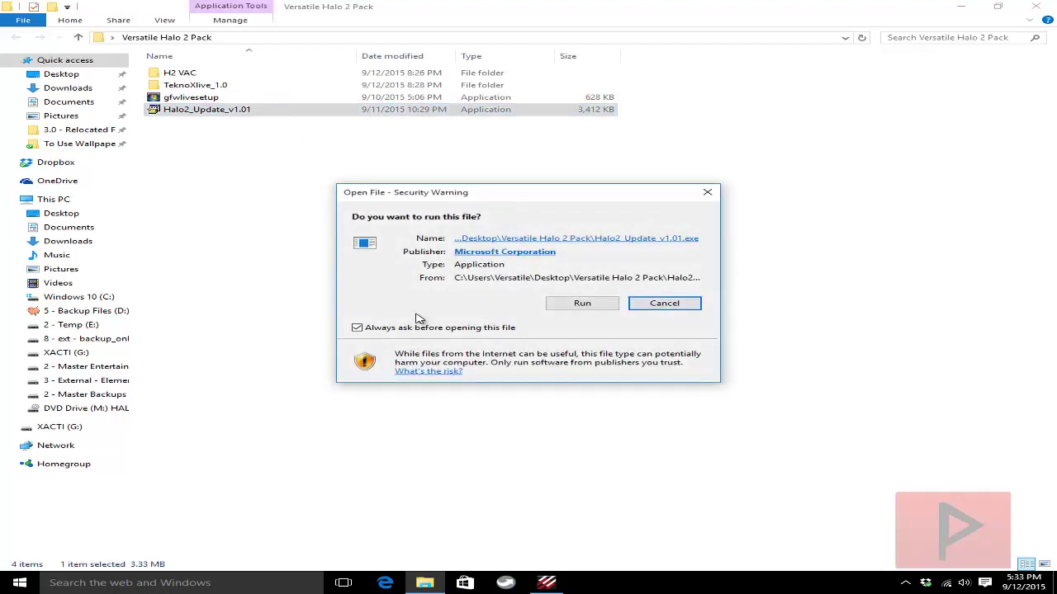
click(611, 304)
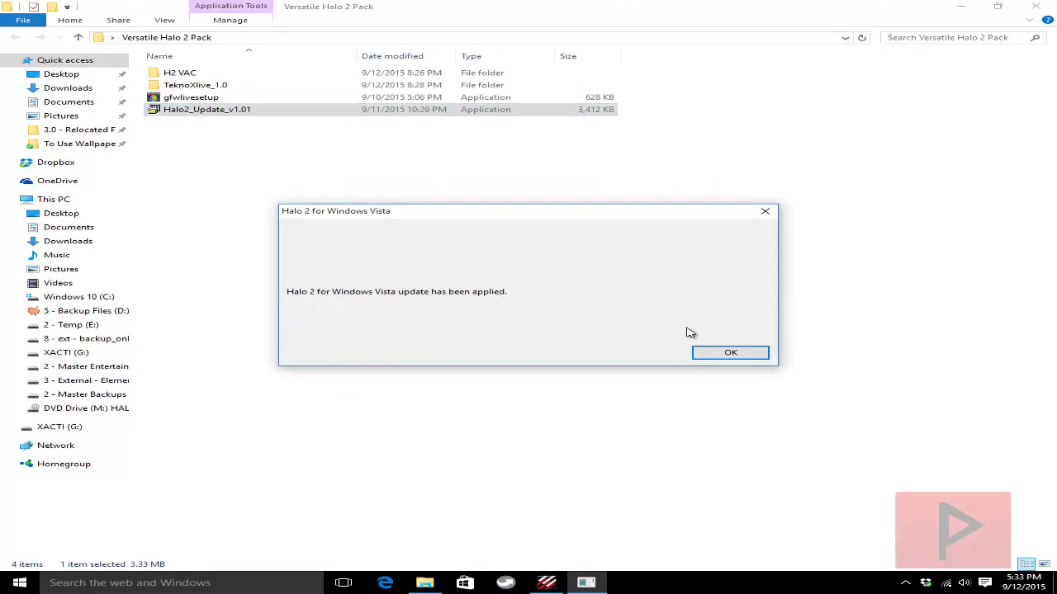
click(731, 353)
Decline running gfwlivesetup and minimize the pack folder window
double_click(178, 98)
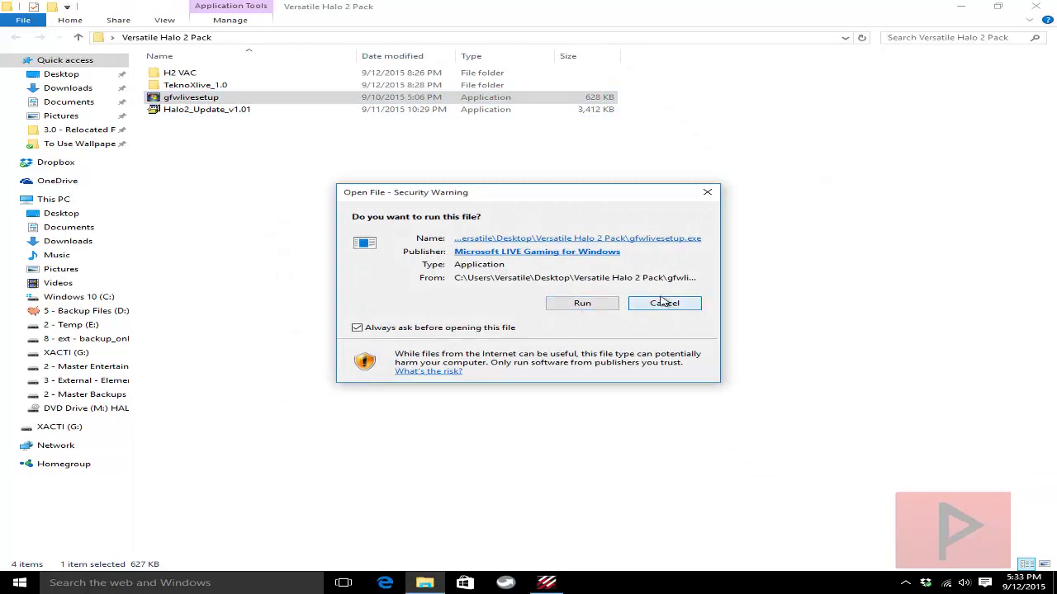
click(666, 303)
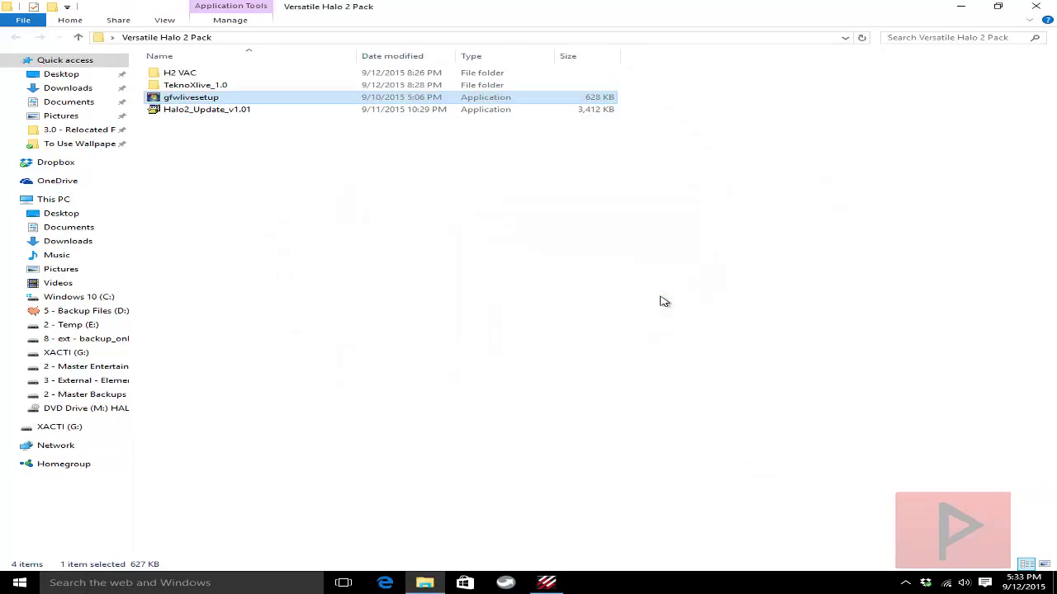
click(963, 7)
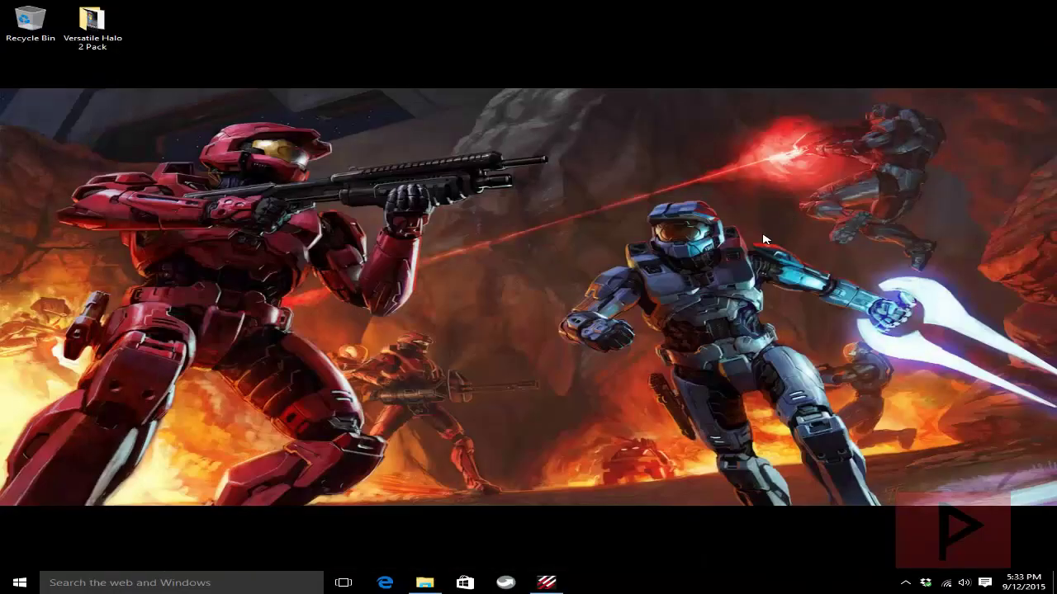
Launch Games for Windows Marketplace via a 'gw' search, sign in, then minimize it
key(alt+space)
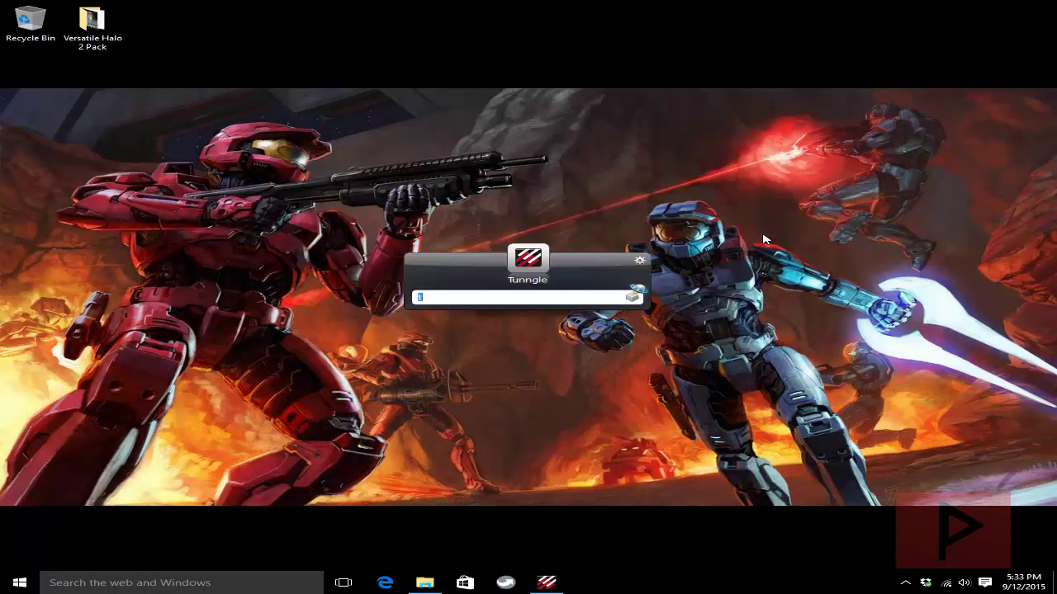
text(gw)
key(Return)
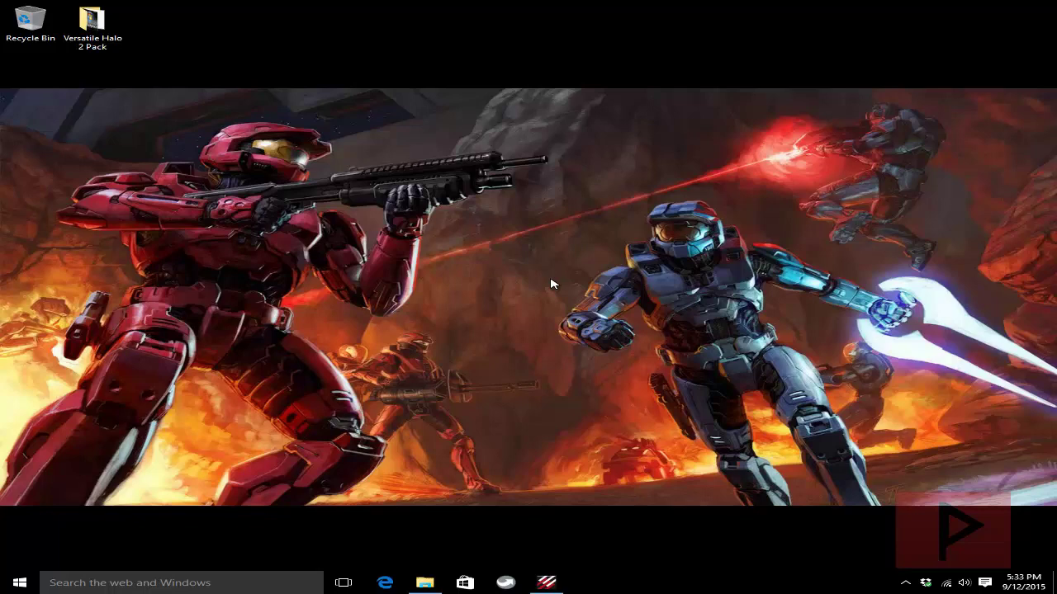
click(581, 401)
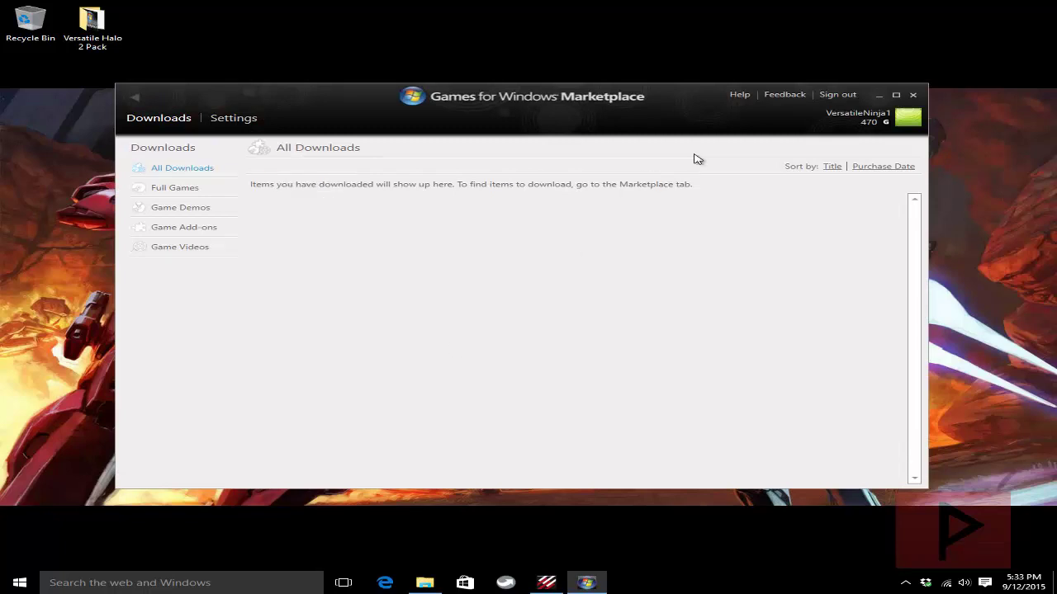
click(880, 97)
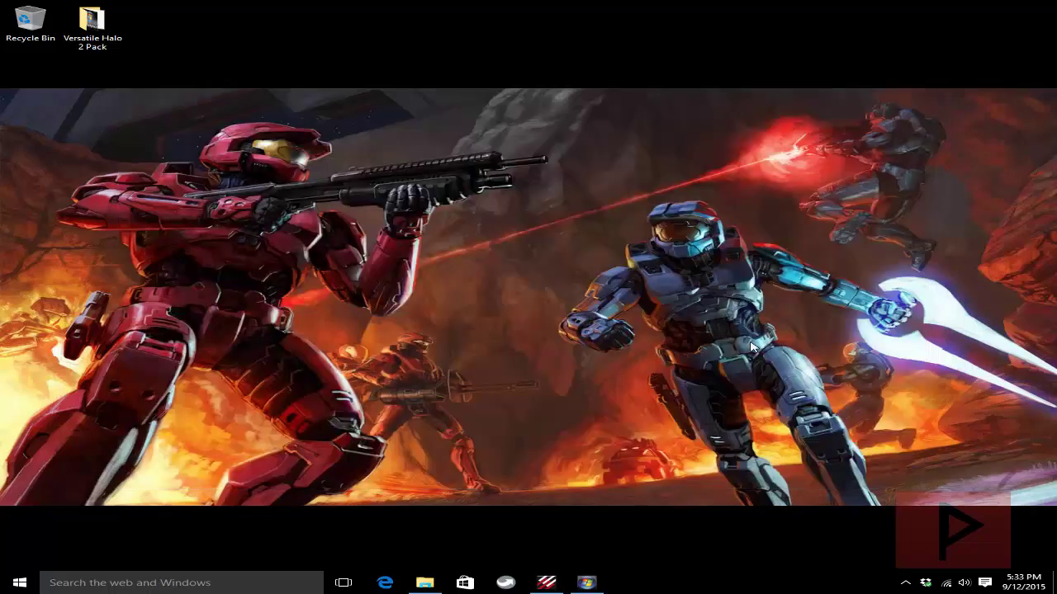
Reopen the Versatile Halo 2 Pack folder and clear the gfwlivesetup selection
double_click(93, 43)
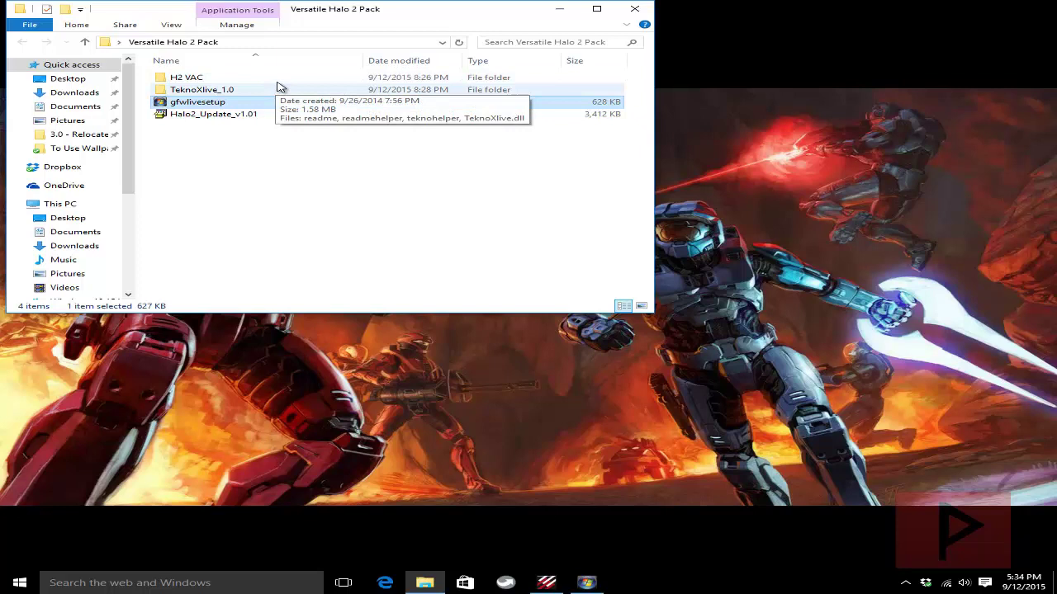
click(382, 207)
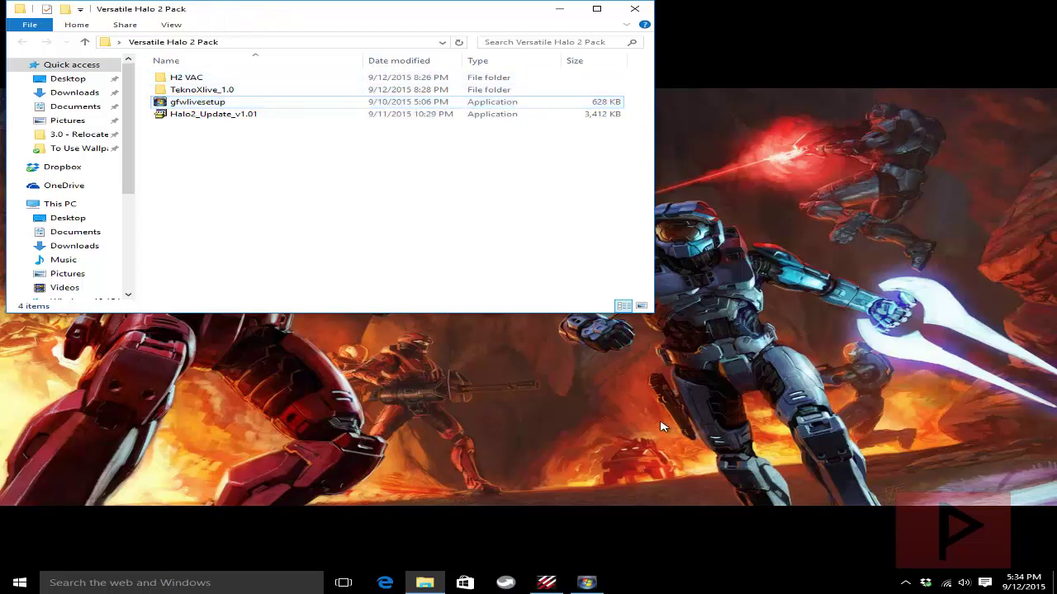
click(660, 427)
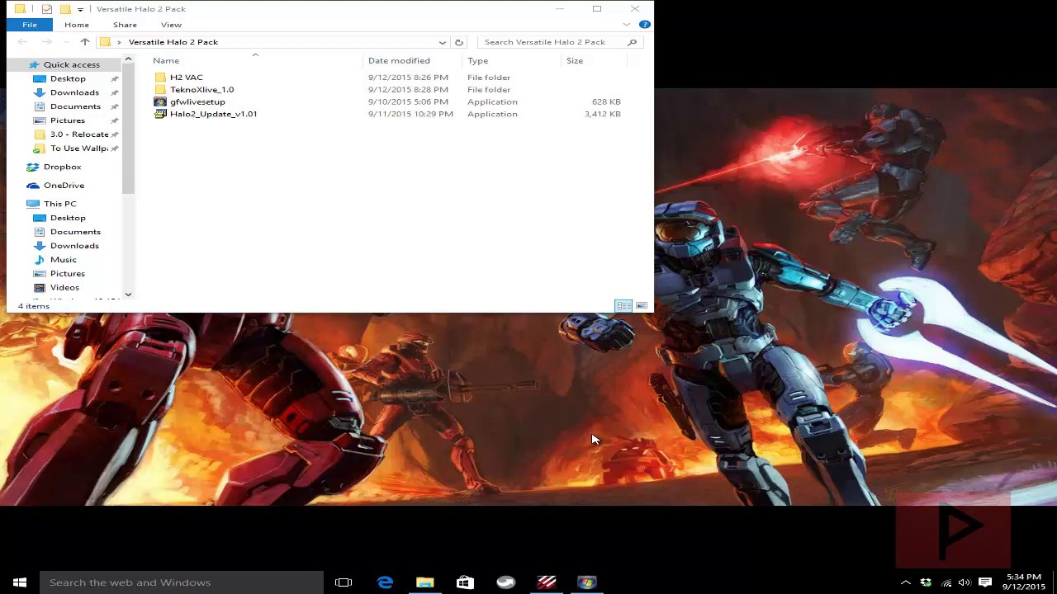
In a new window, browse to C:\Program Files (x86)\Microsoft Games\Halo 2
key(super+e)
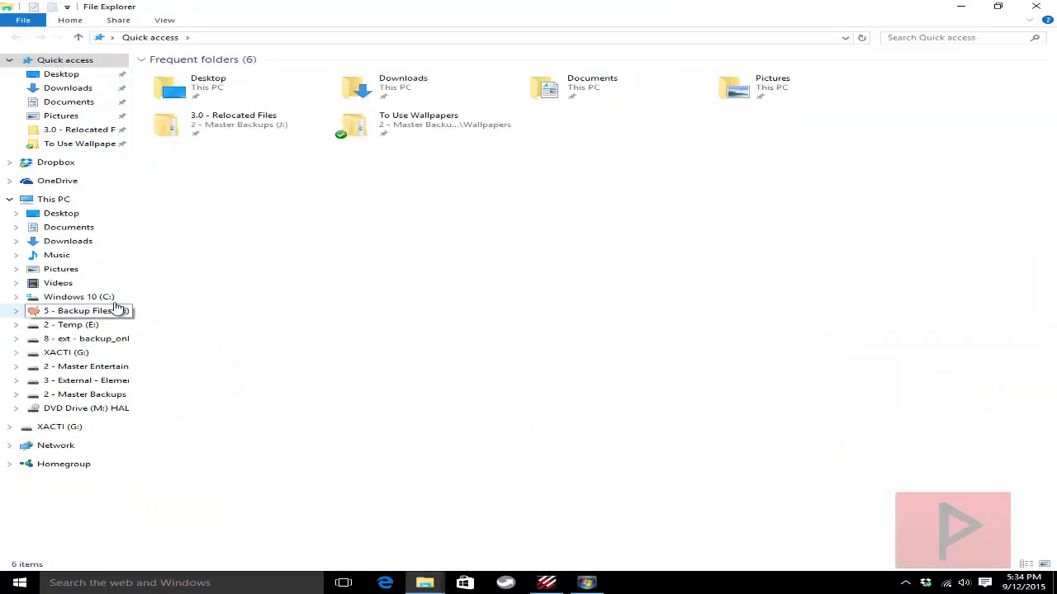
click(91, 297)
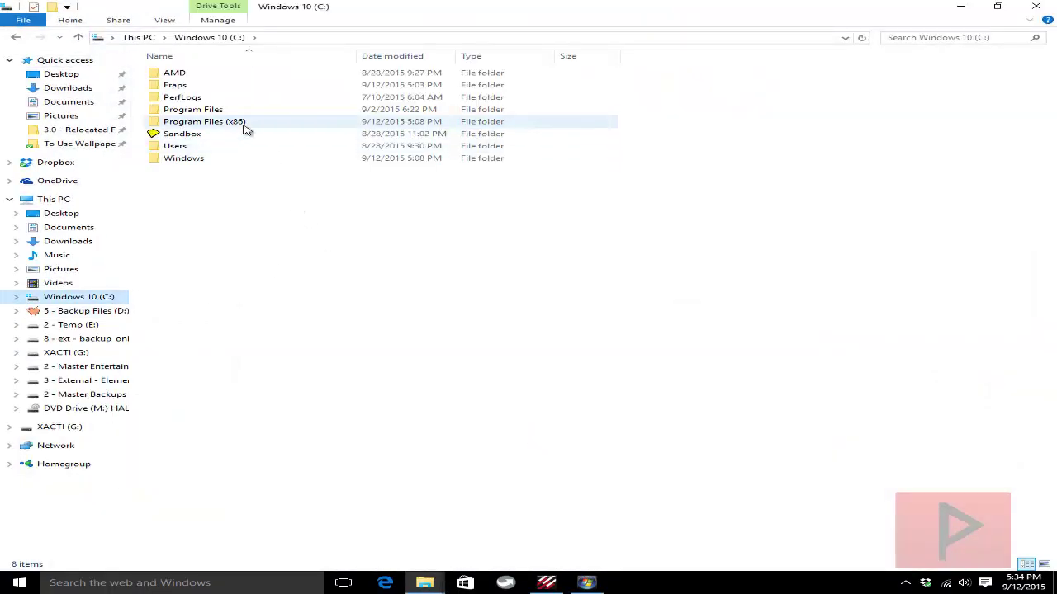
double_click(244, 128)
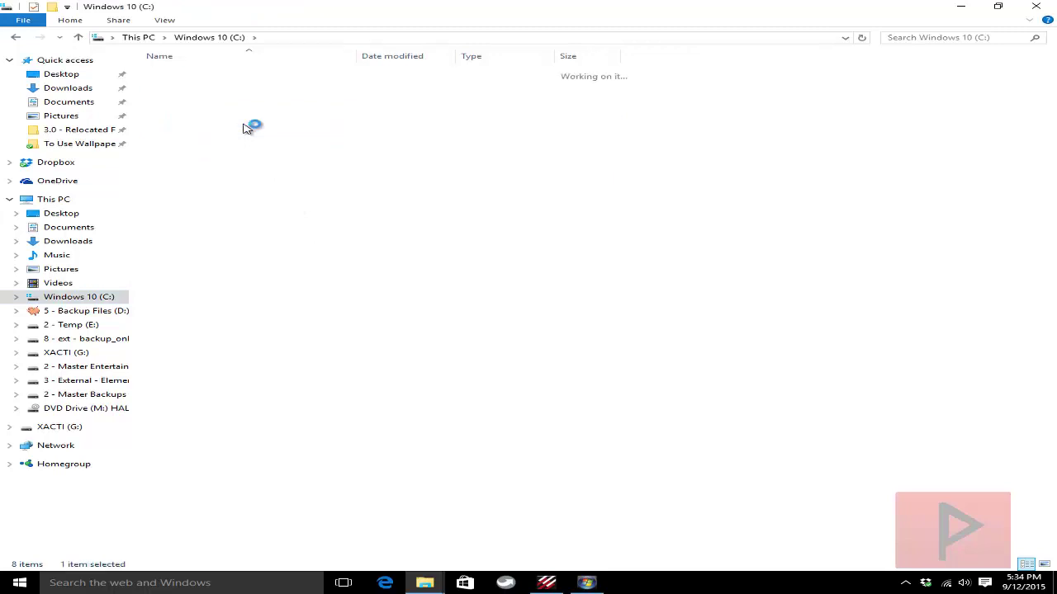
click(236, 247)
double_click(236, 246)
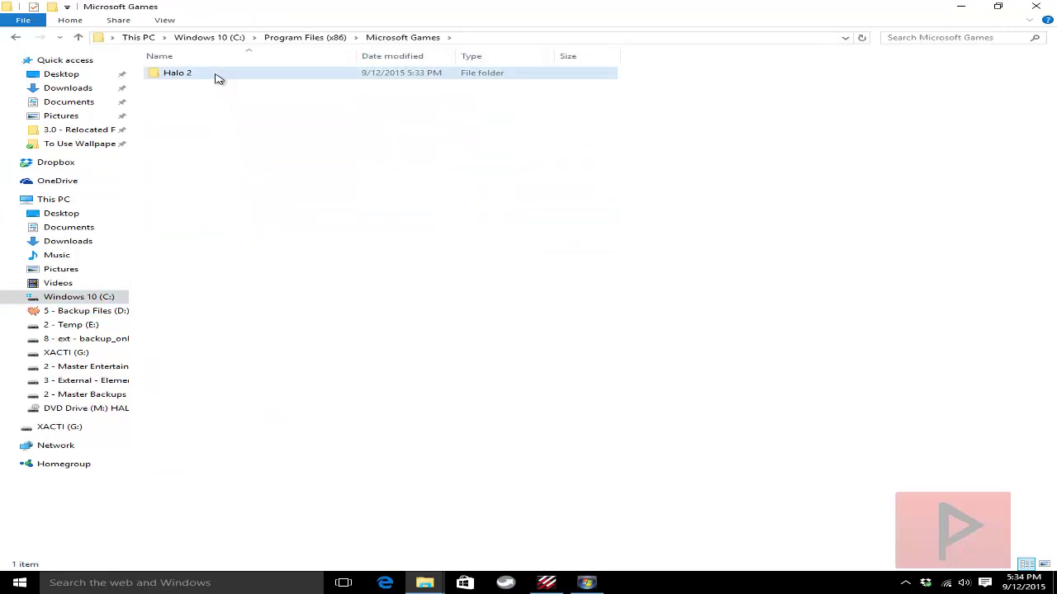
double_click(214, 76)
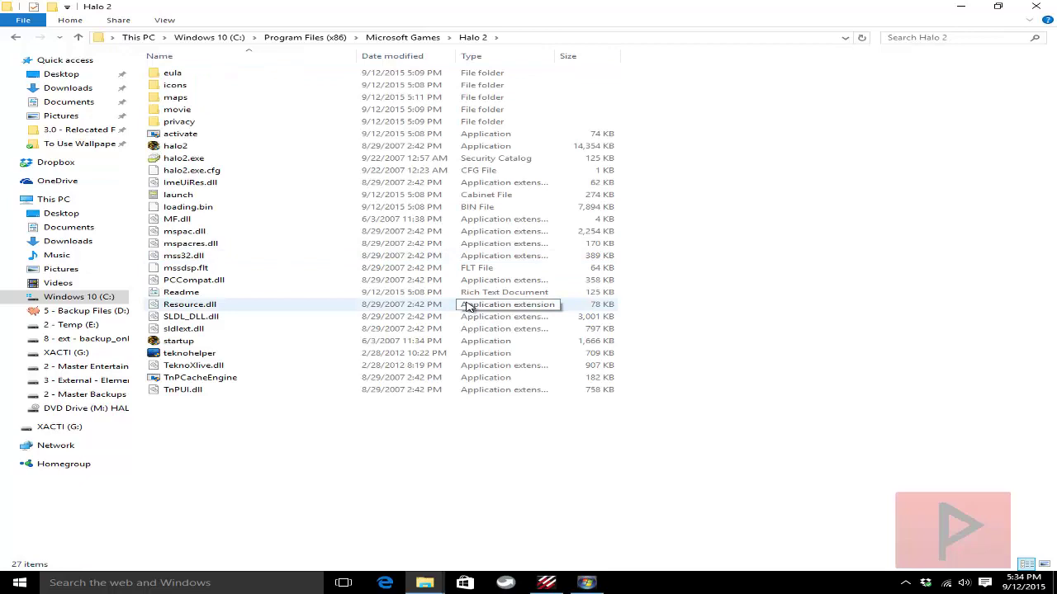
Place the Halo 2 and pack folders side by side and open H2 VAC
key(super+Right)
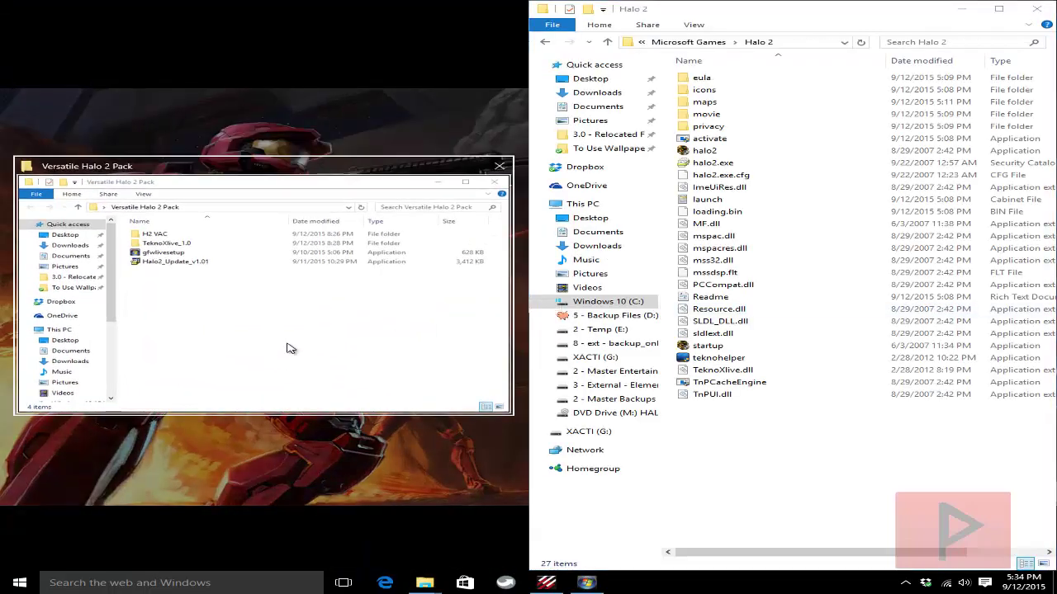
click(291, 346)
click(187, 83)
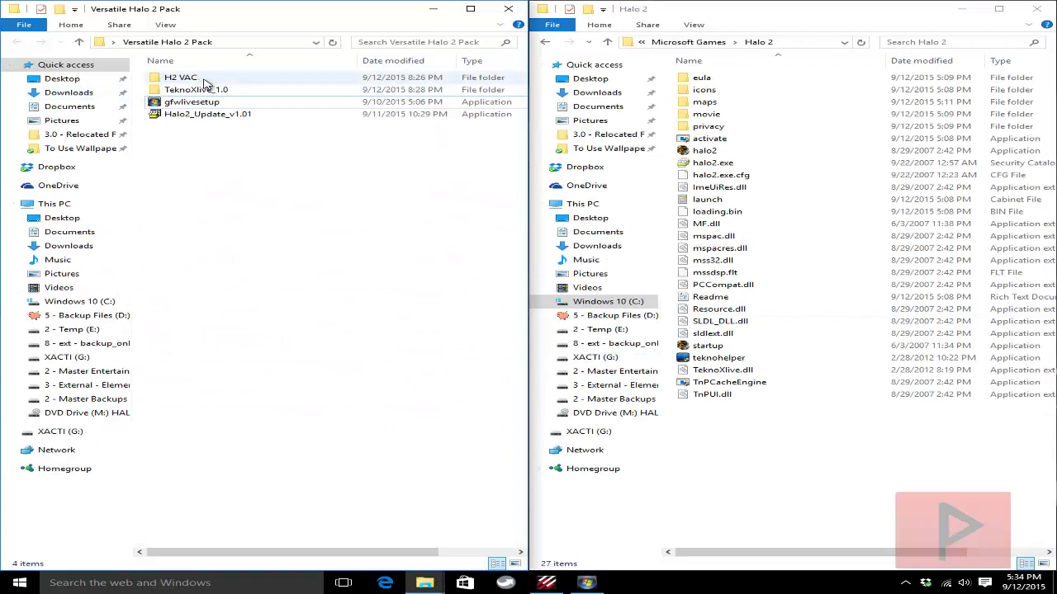
double_click(186, 83)
Copy MF.dll and Startup into Halo 2, replacing existing files, then go back to the pack folder
mouse_move(272, 206)
mouse_down()
mouse_move(177, 113)
mouse_move(177, 87)
mouse_up()
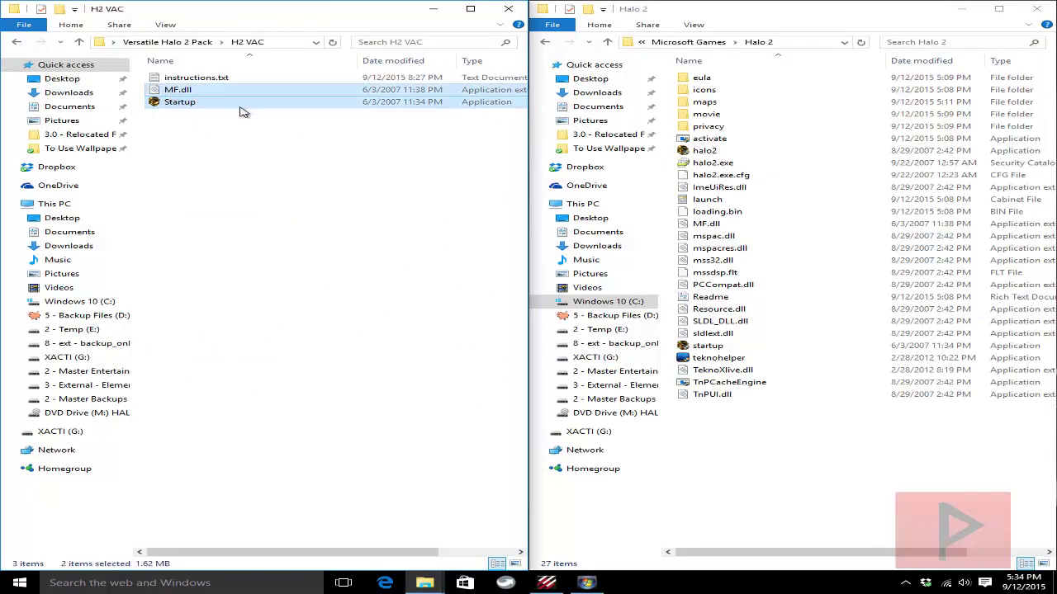
mouse_move(261, 106)
mouse_down()
mouse_move(377, 233)
mouse_move(805, 468)
mouse_up()
click(844, 488)
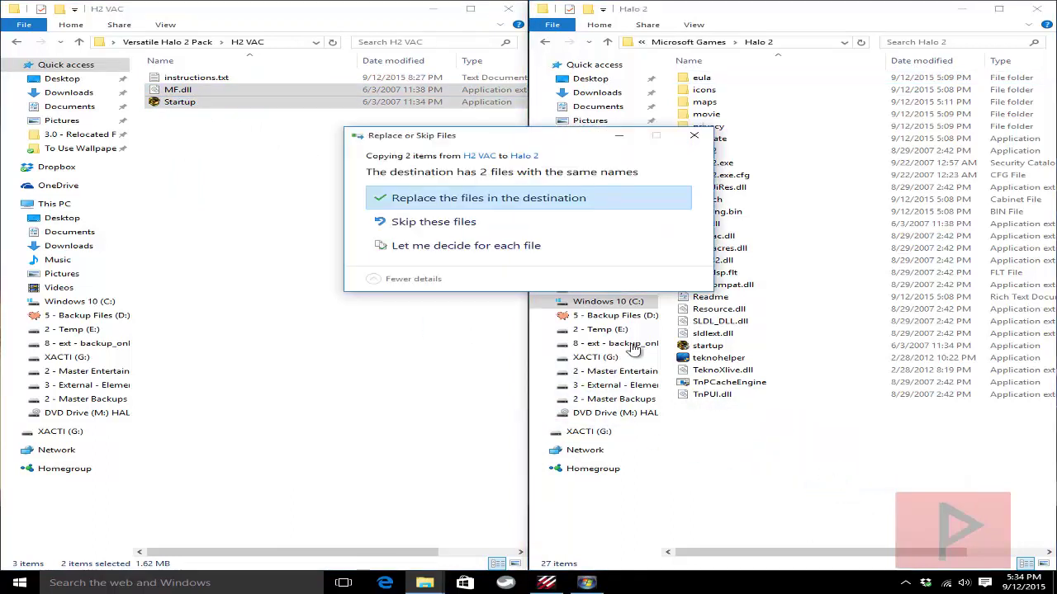
click(504, 198)
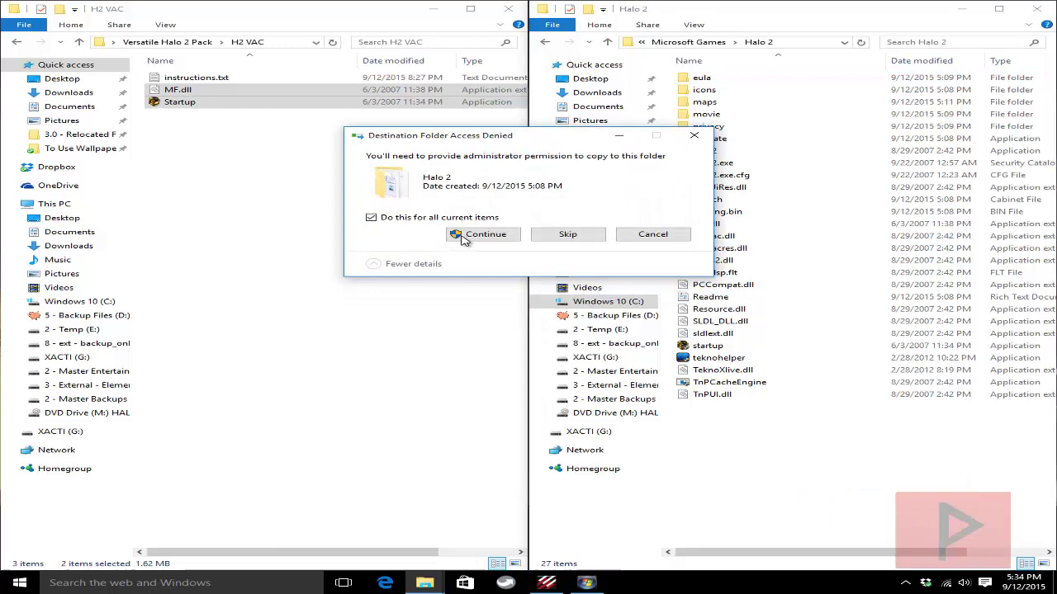
click(484, 235)
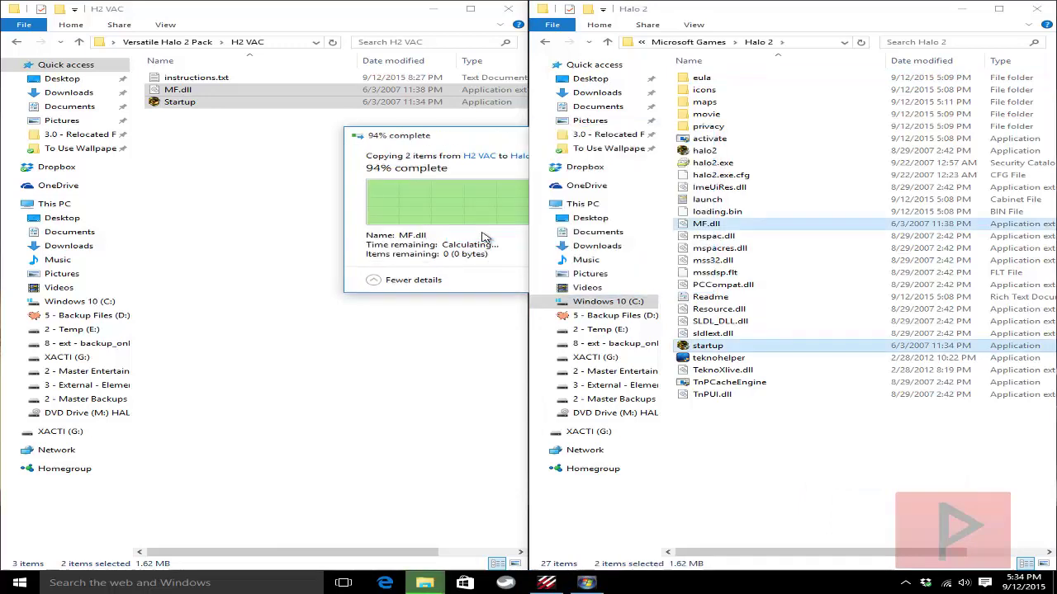
click(357, 231)
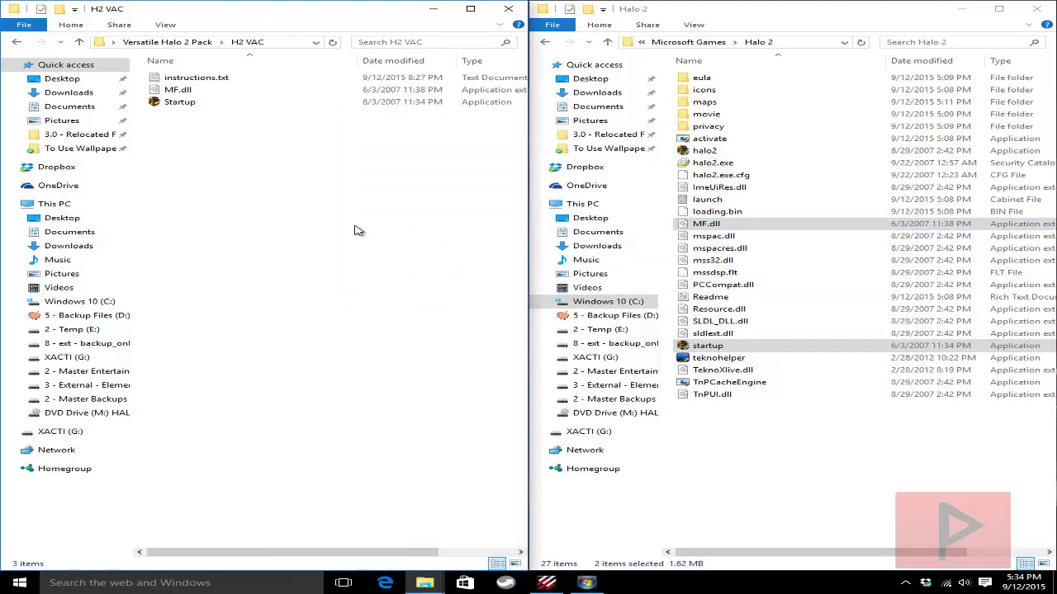
key(BackSpace)
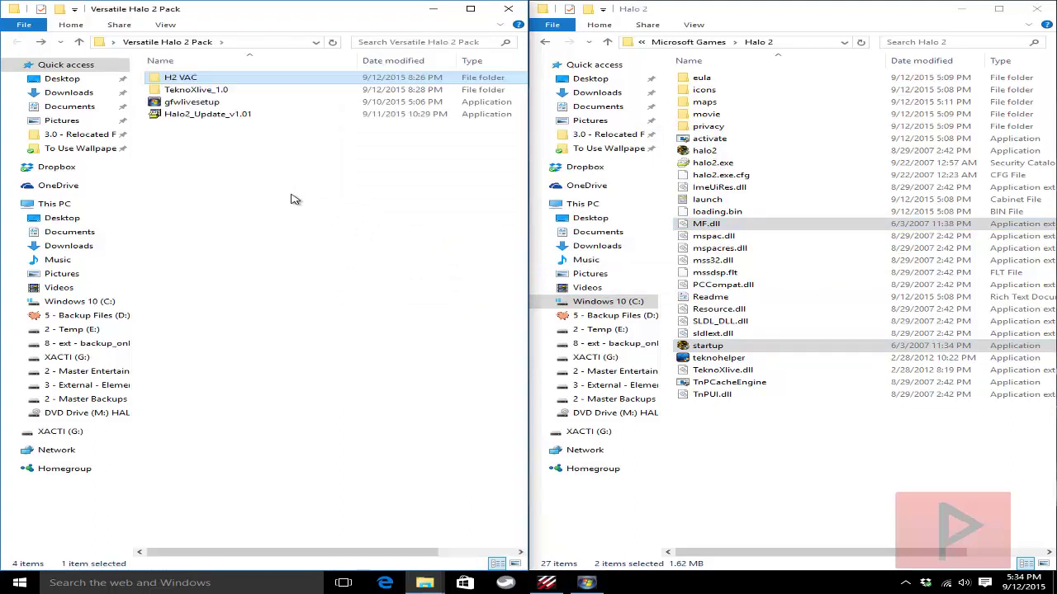
Copy teknohelper and TeknoXlive.dll from TeknoXlive_1.0 over the Halo 2 copies, then close that window
double_click(231, 90)
drag(227, 147, 216, 126)
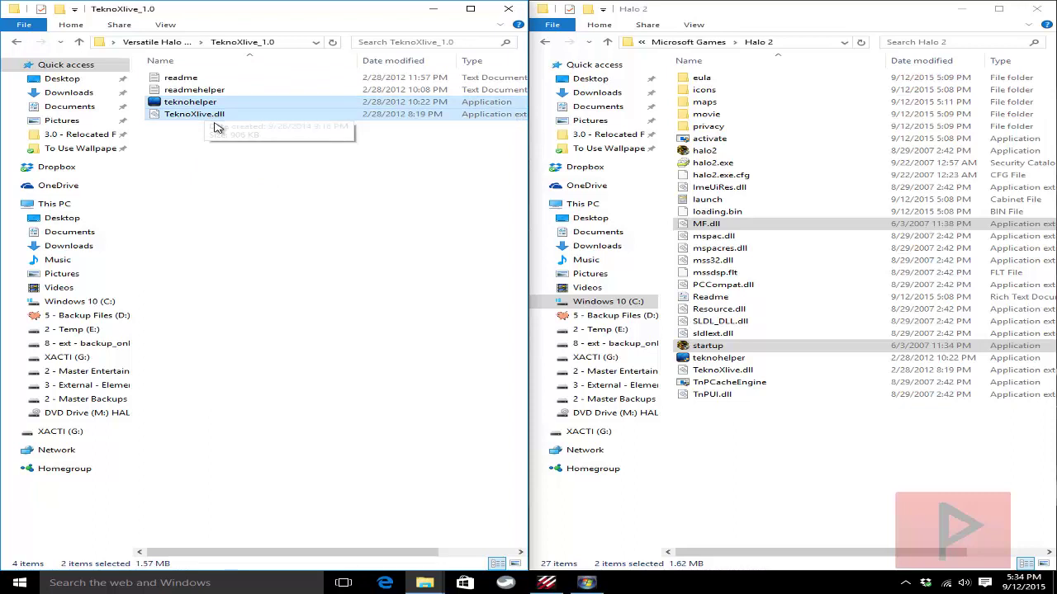
drag(215, 126, 888, 487)
click(916, 496)
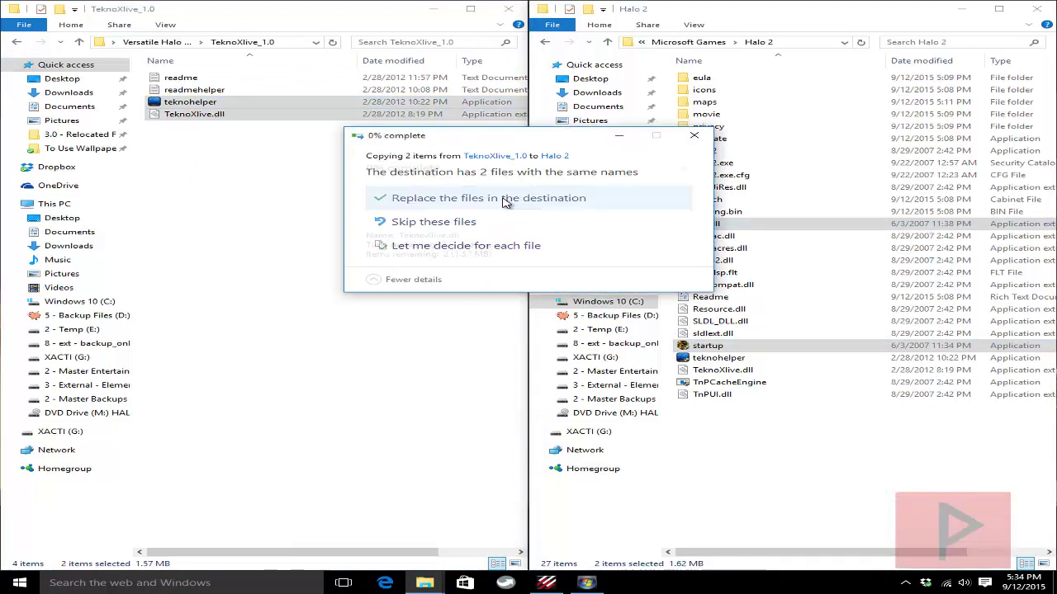
click(506, 199)
click(413, 238)
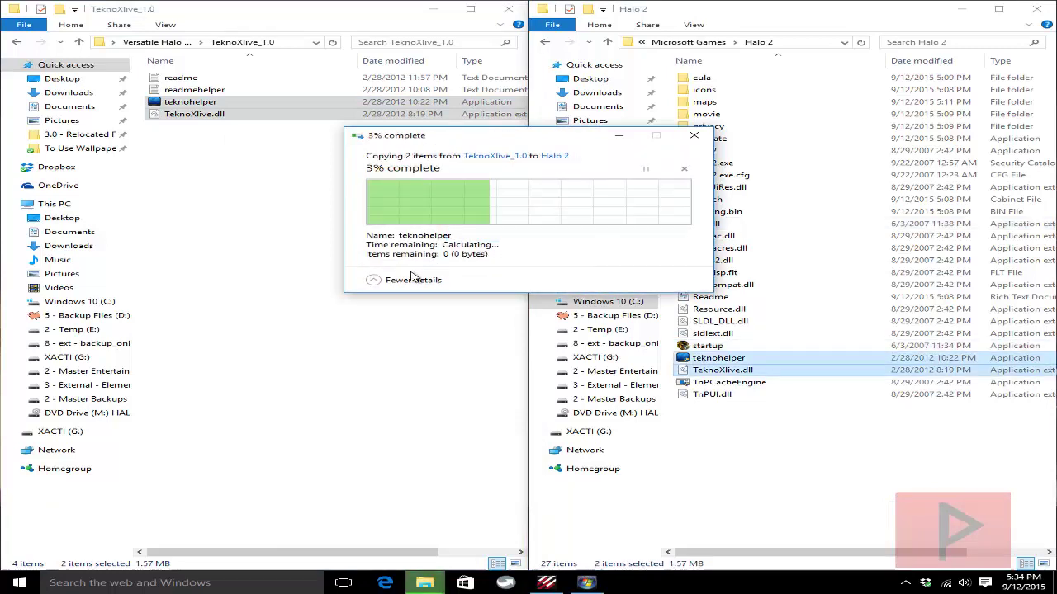
click(334, 262)
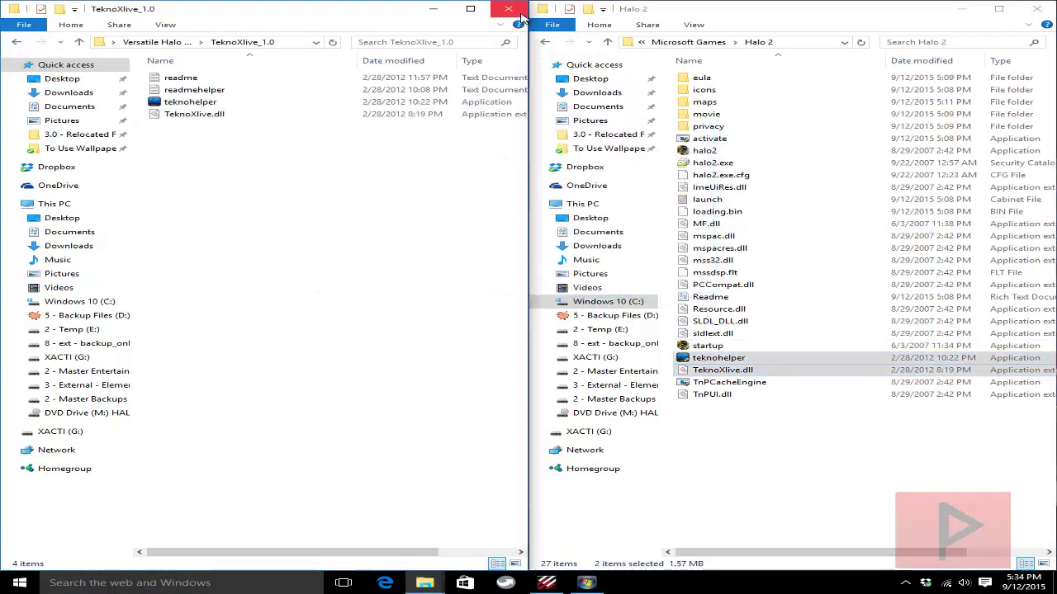
click(520, 15)
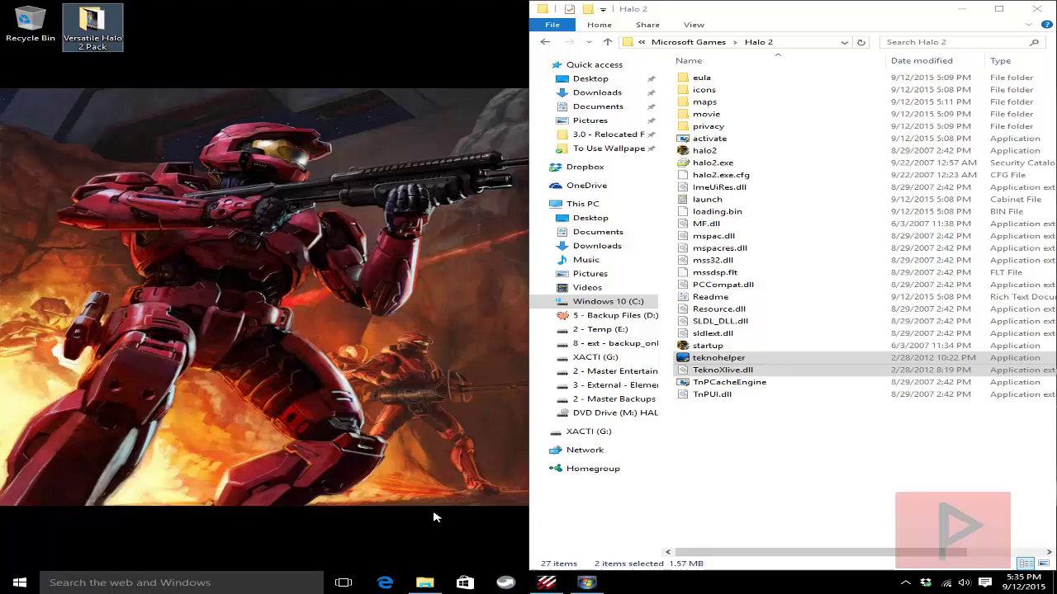
Open Tunngle, search networks for 'halo 2' and join the Halo 2 network
click(552, 583)
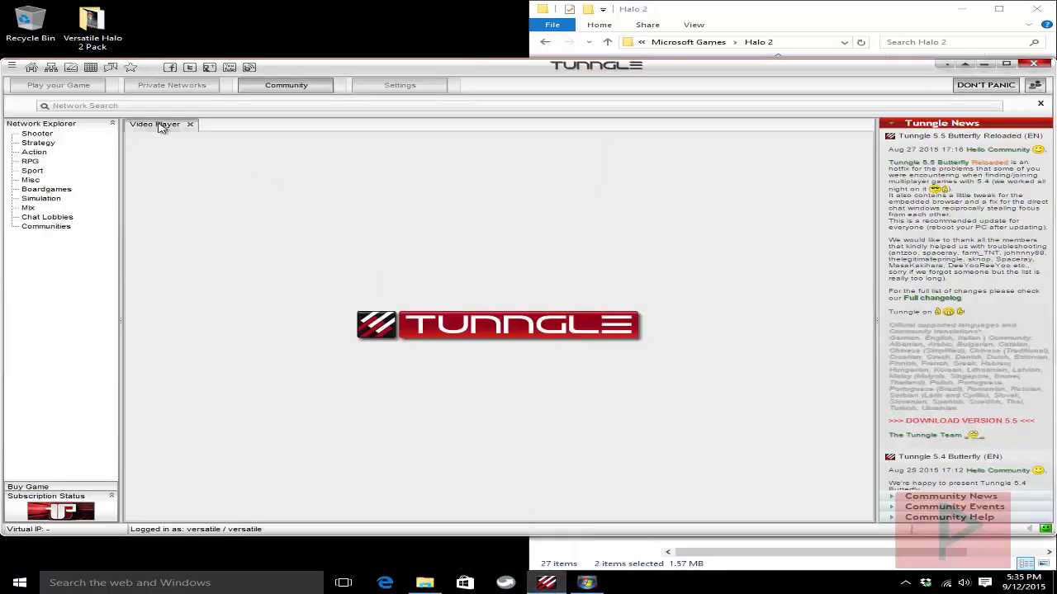
click(114, 105)
text(ha)
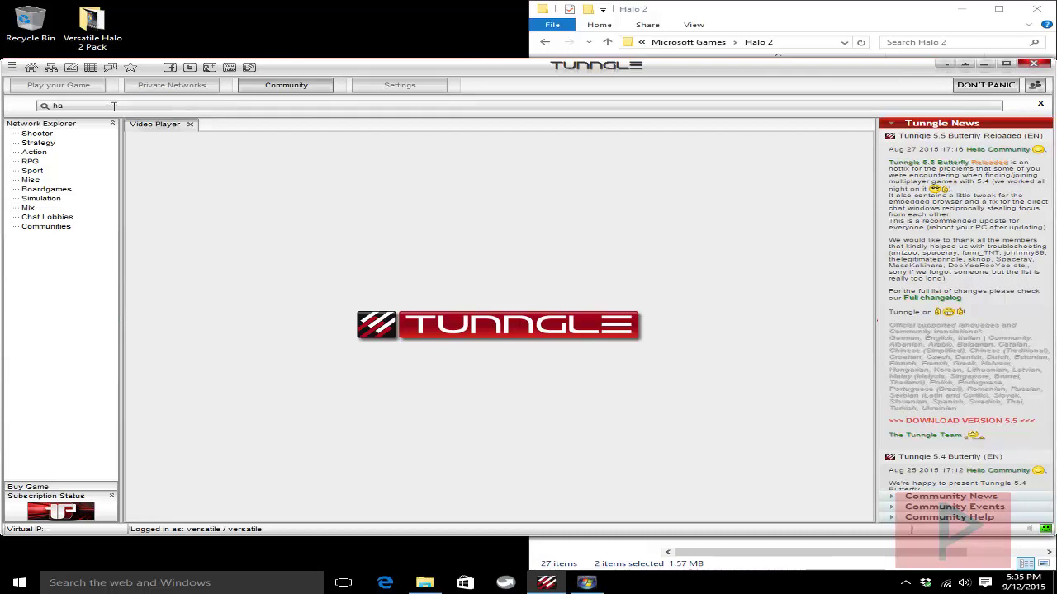
text(lo 2)
key(Return)
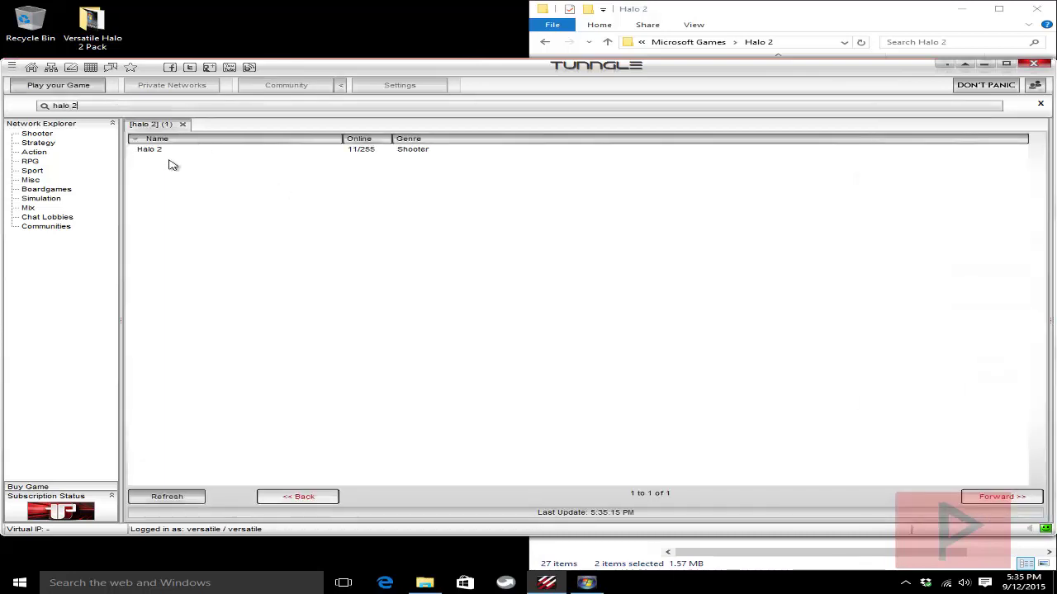
double_click(151, 150)
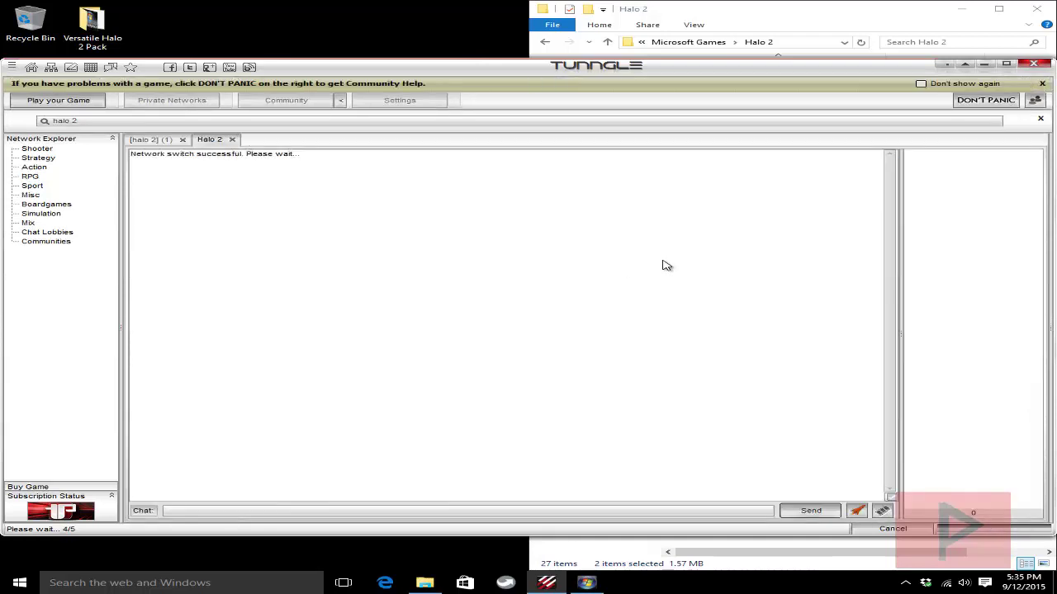
Turn off the help reminder with Don't show again and close the community help panel
click(921, 84)
click(983, 100)
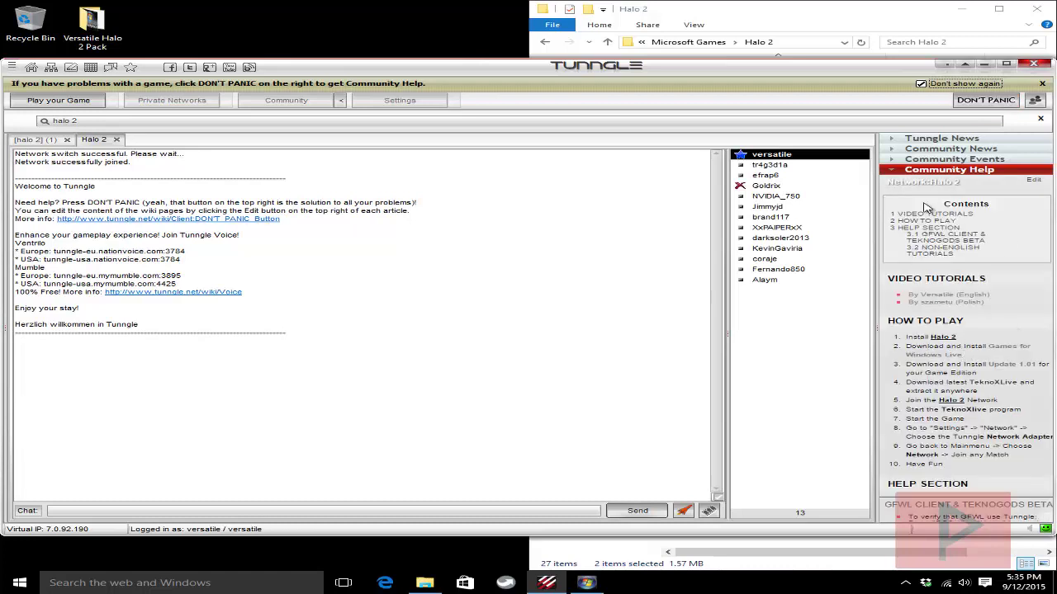
click(970, 99)
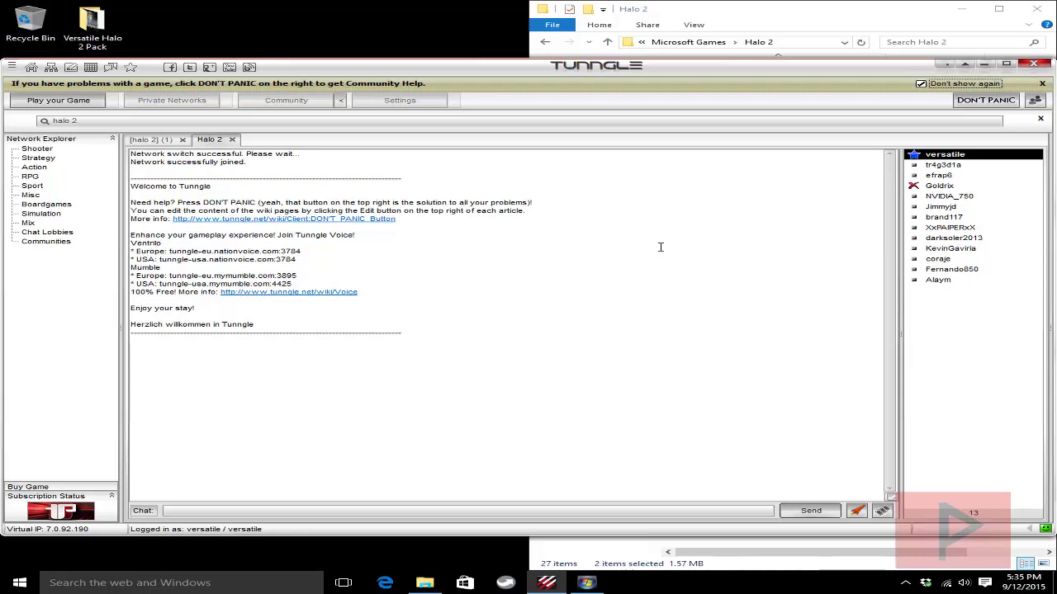
Minimize Tunngle and check halo2's Compatibility properties for Run as administrator, closing without changes
click(984, 64)
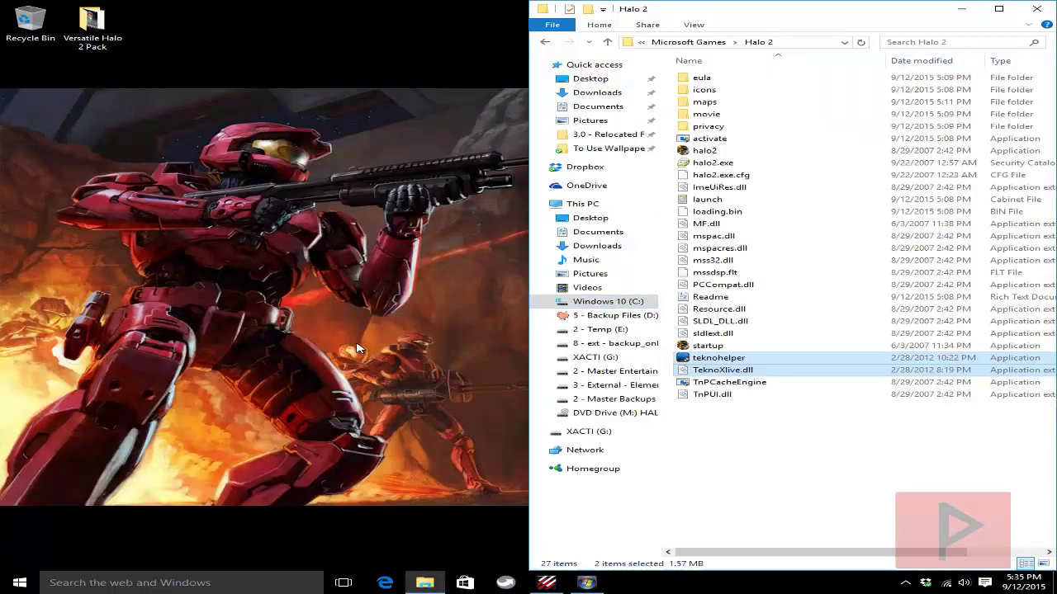
click(792, 429)
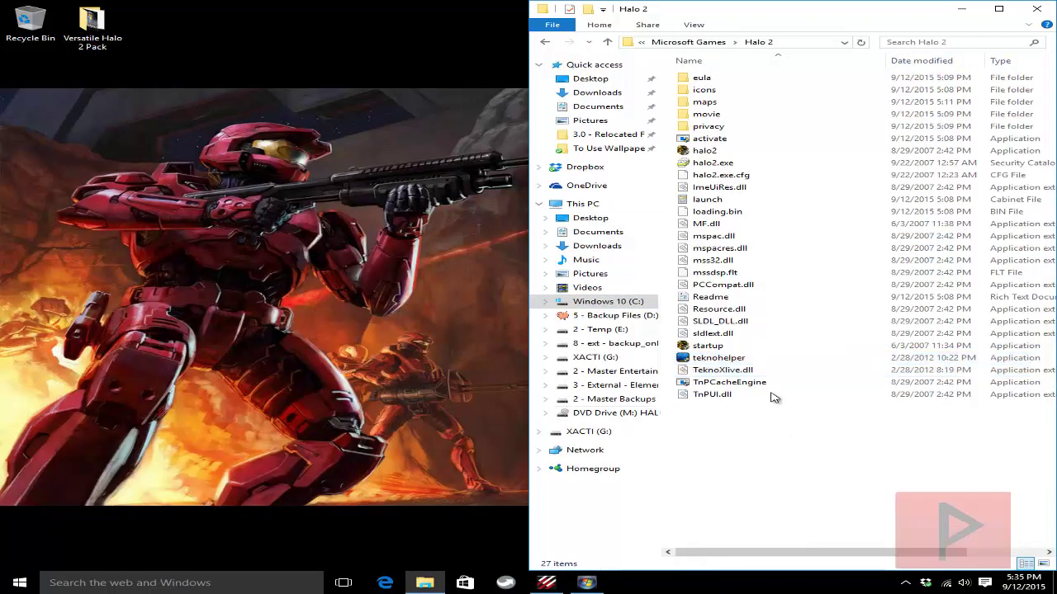
click(710, 153)
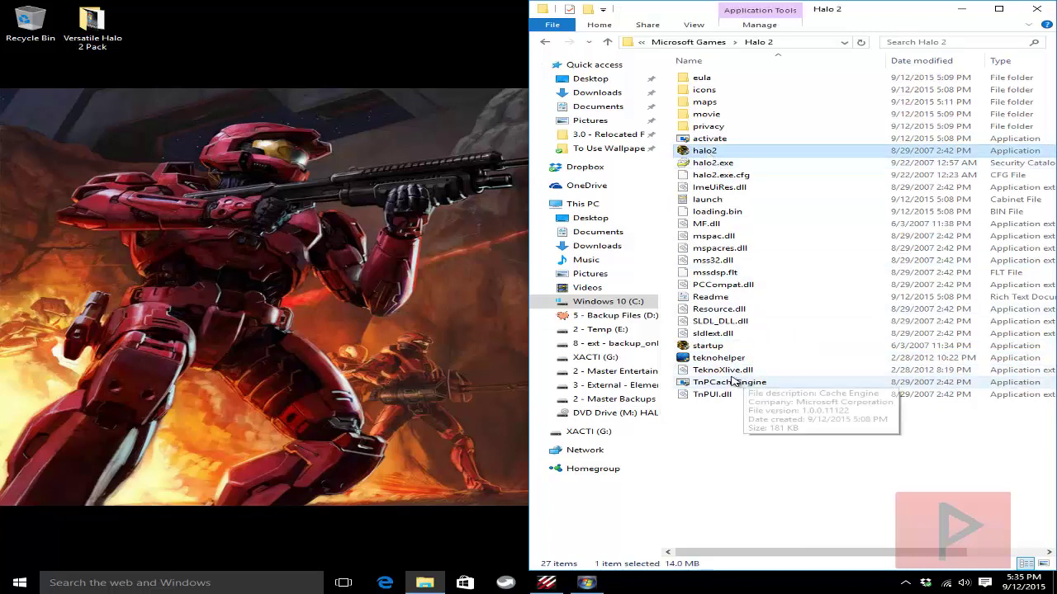
right_click(698, 155)
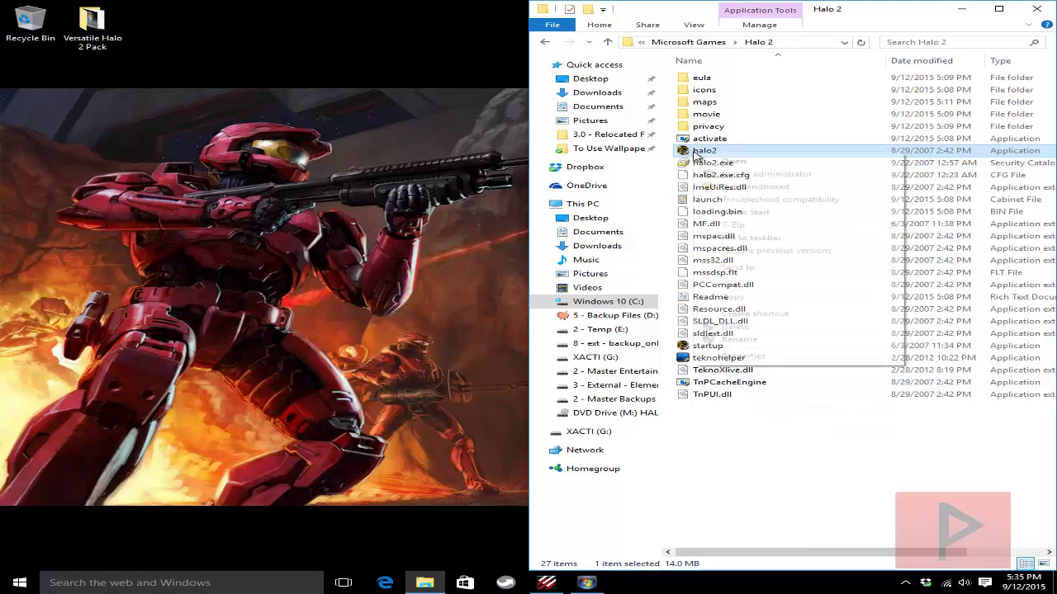
click(758, 356)
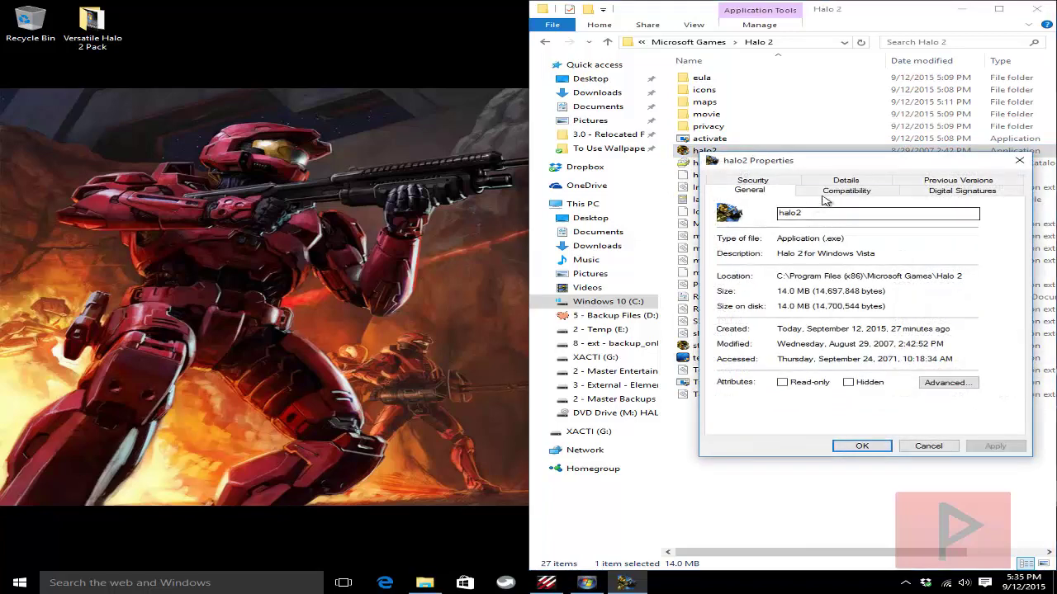
click(825, 196)
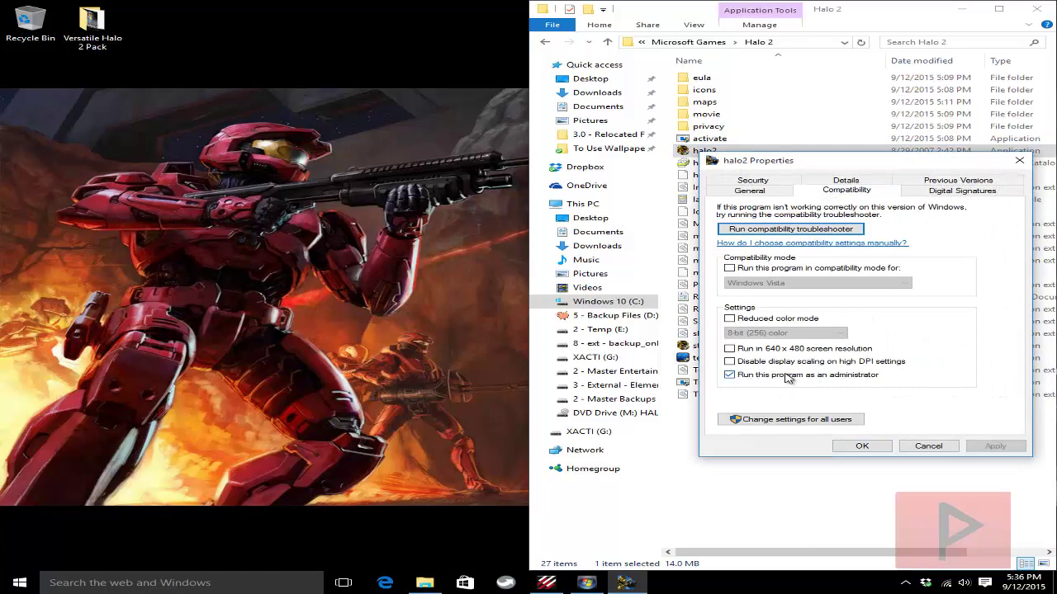
click(933, 446)
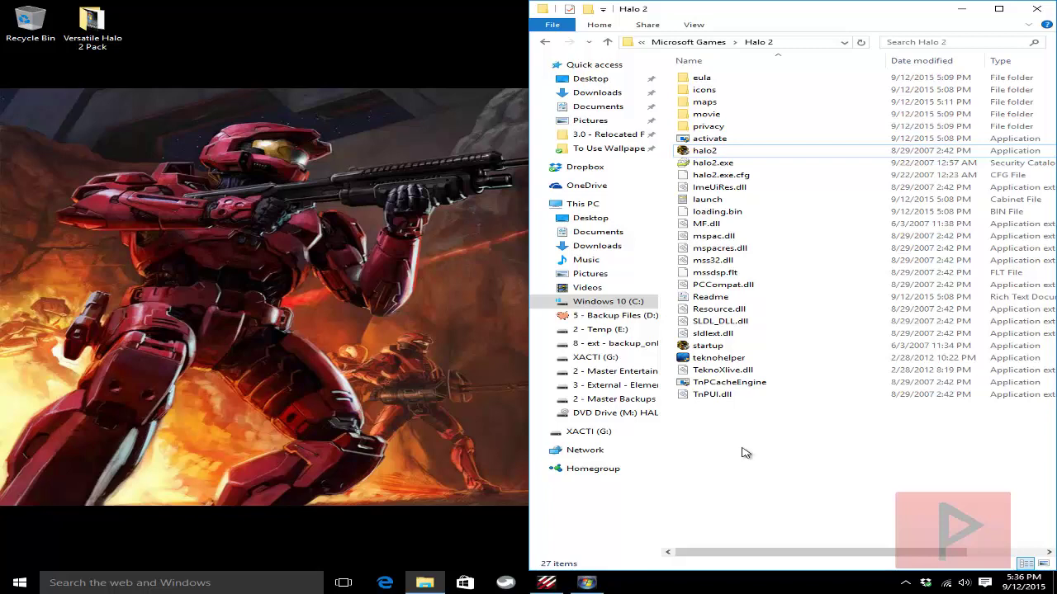
Launch teknohelper, press Play! until Registry Key Set is checked, then minimize it
click(491, 281)
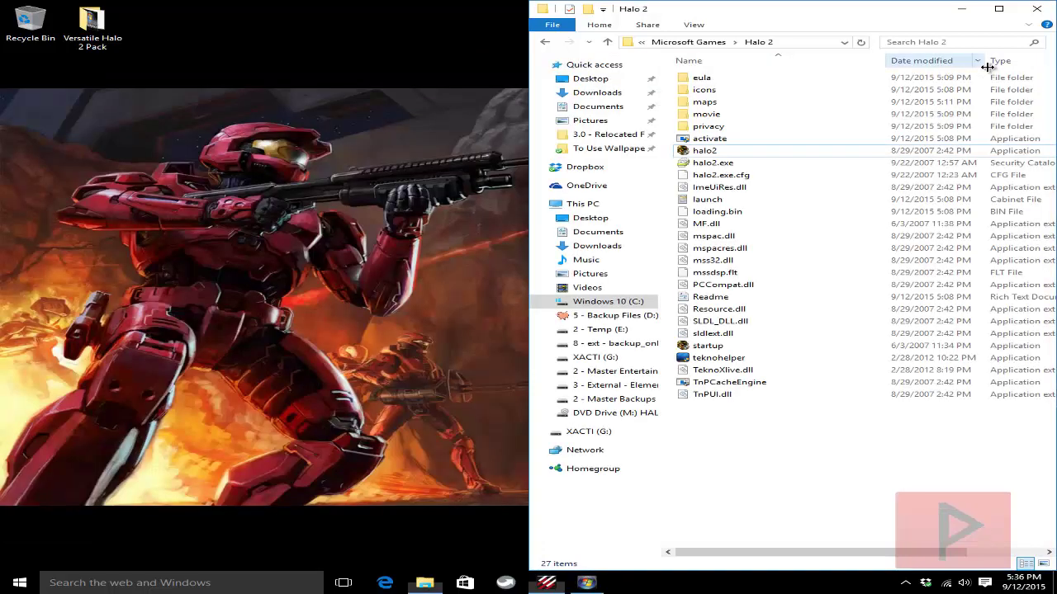
click(984, 63)
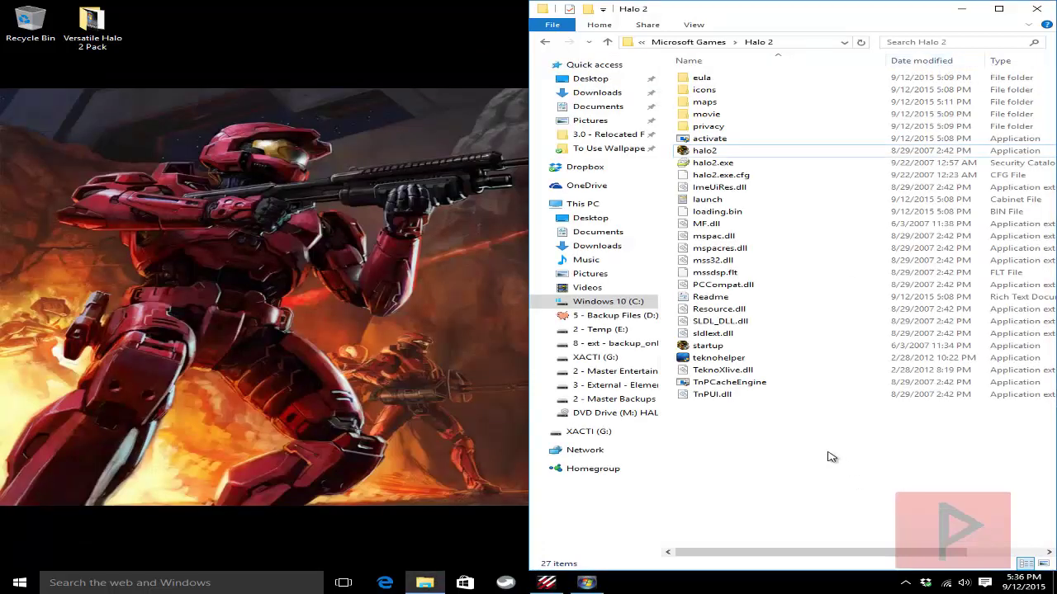
click(733, 360)
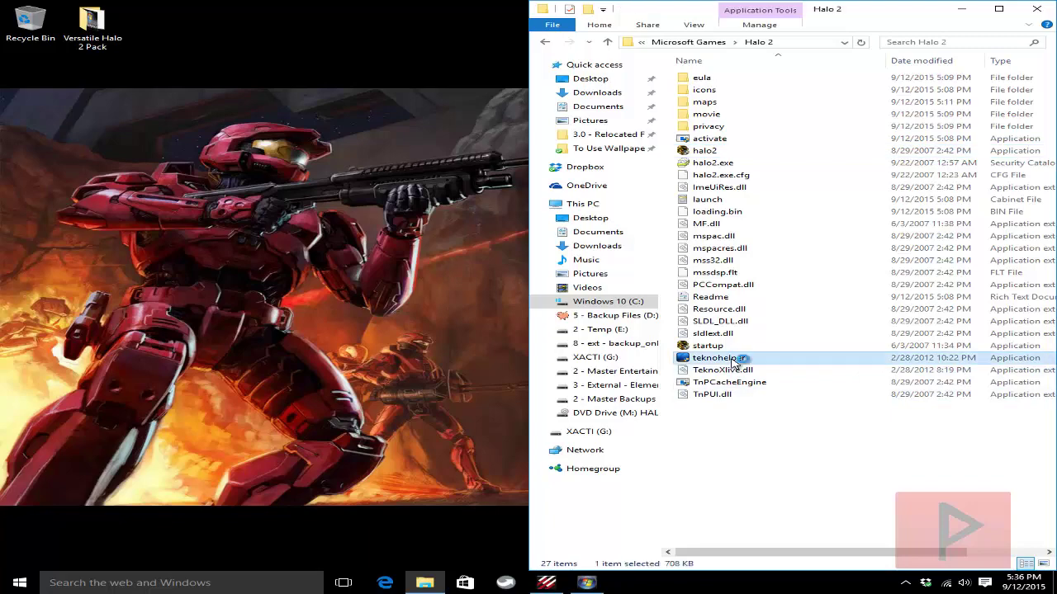
double_click(733, 360)
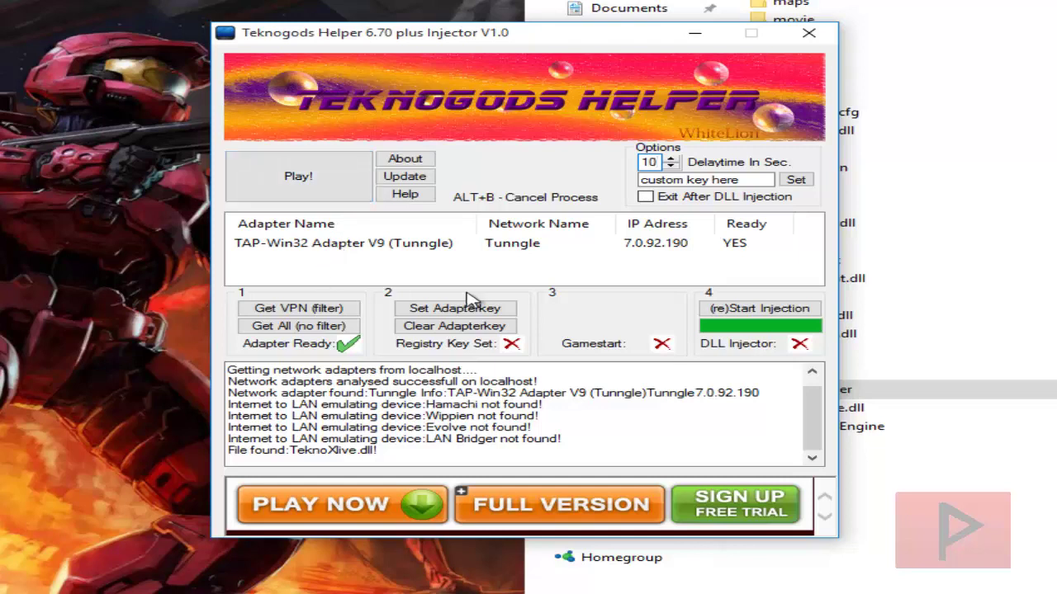
click(294, 175)
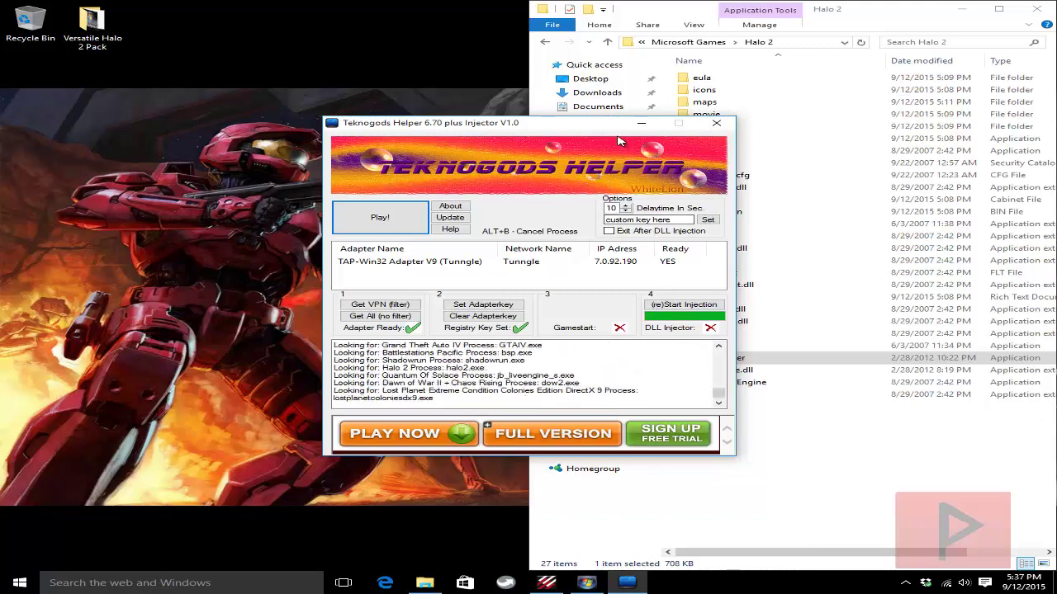
click(641, 124)
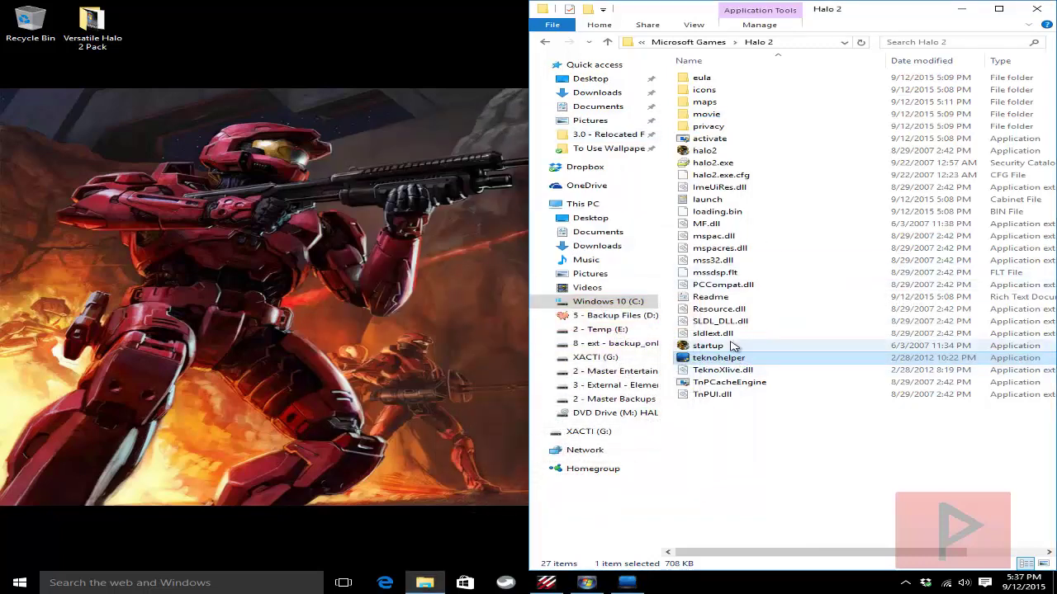
Start Halo 2 from the startup launcher and wait for its title screen
mouse_move(730, 350)
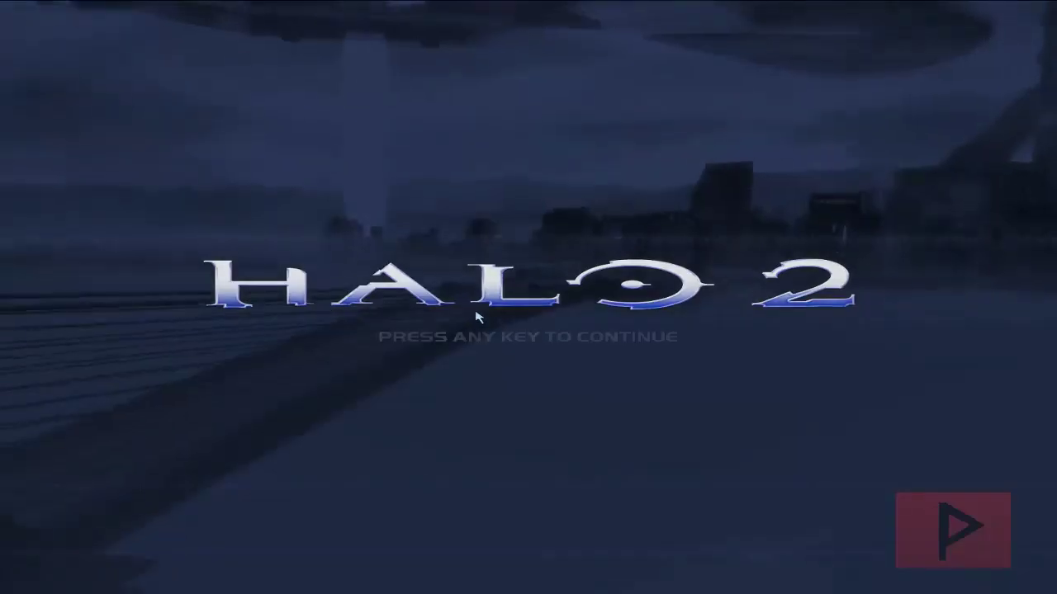
Open the Games for Windows LIVE guide and sign in with the existing profile
key(Return)
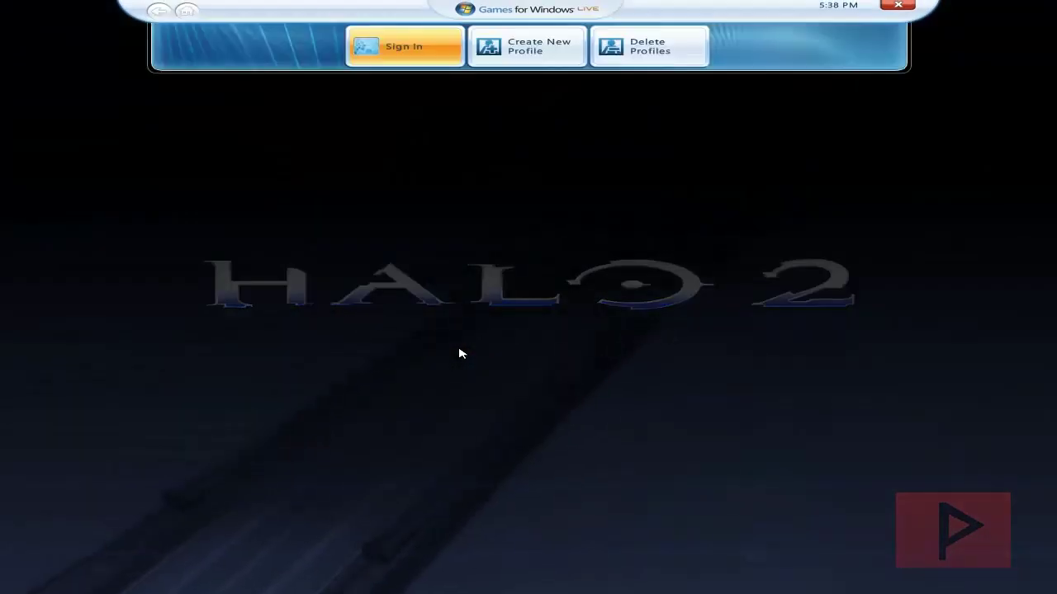
click(391, 55)
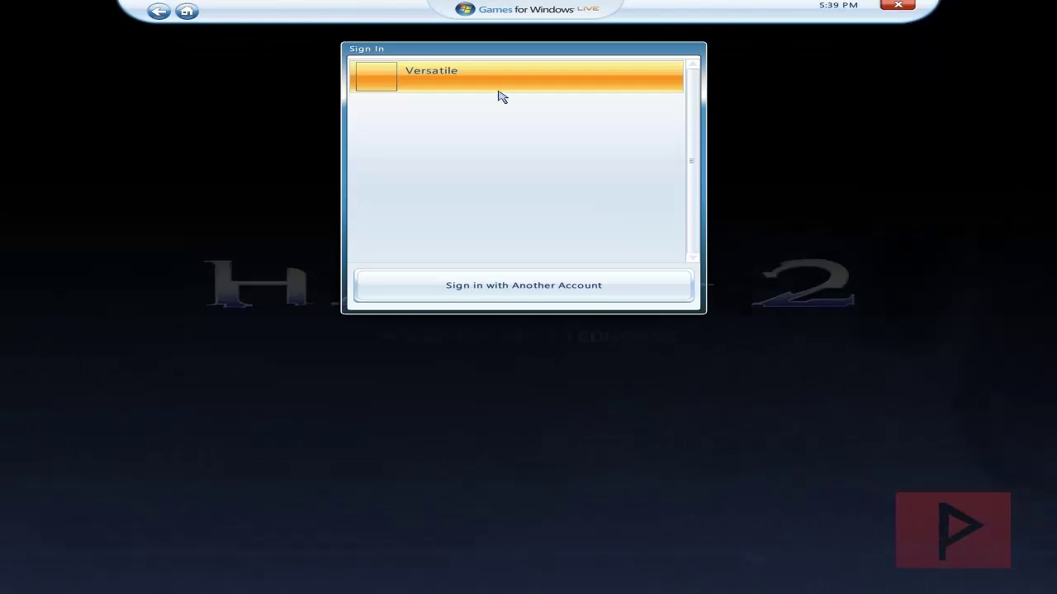
click(500, 79)
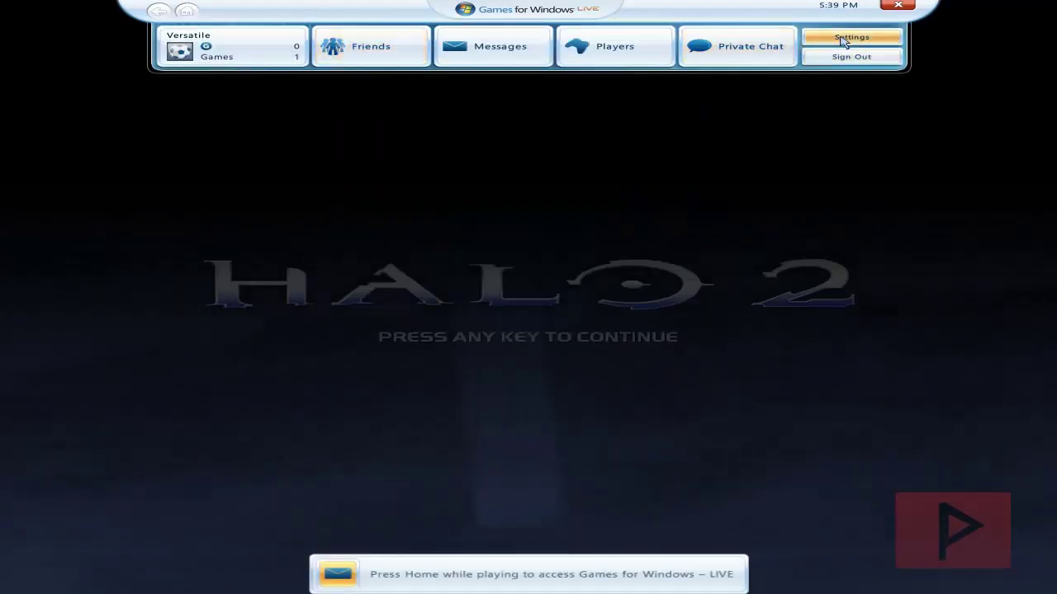
Confirm the network information shows Tunngle with Open NAT, then close the guide
click(832, 41)
click(741, 139)
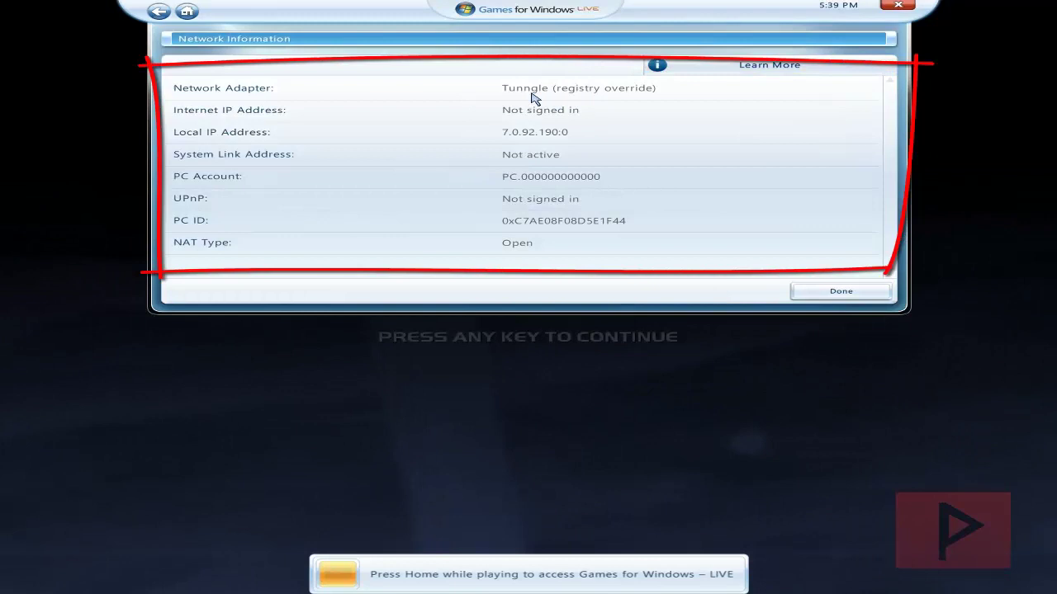
click(821, 295)
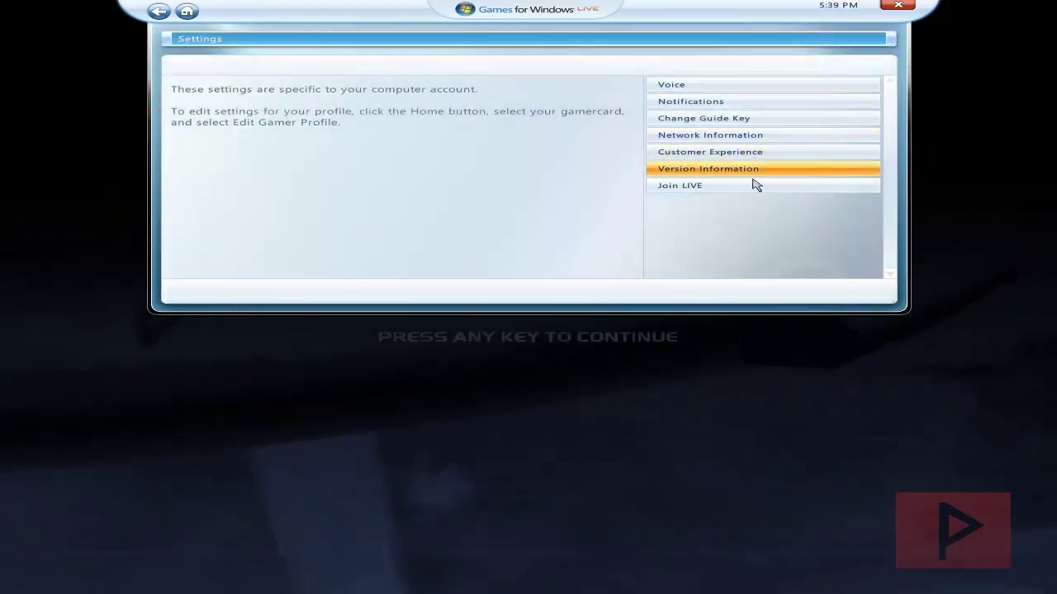
key(Home)
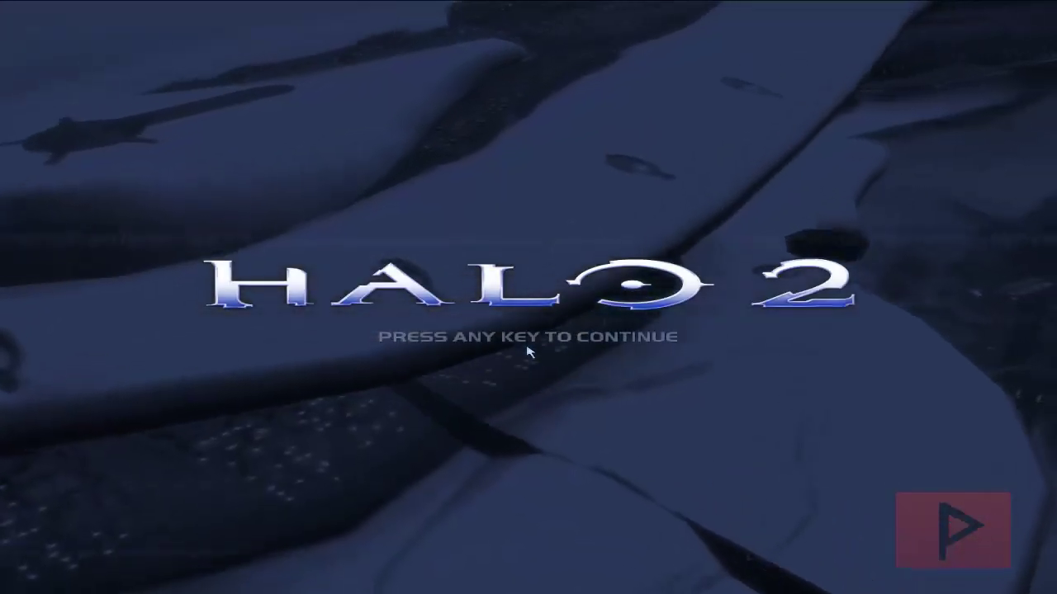
Get past the Halo 2 title screen and select the TAP-Win32 Adapter V9 (Tunngle) as network adapter
key(Return)
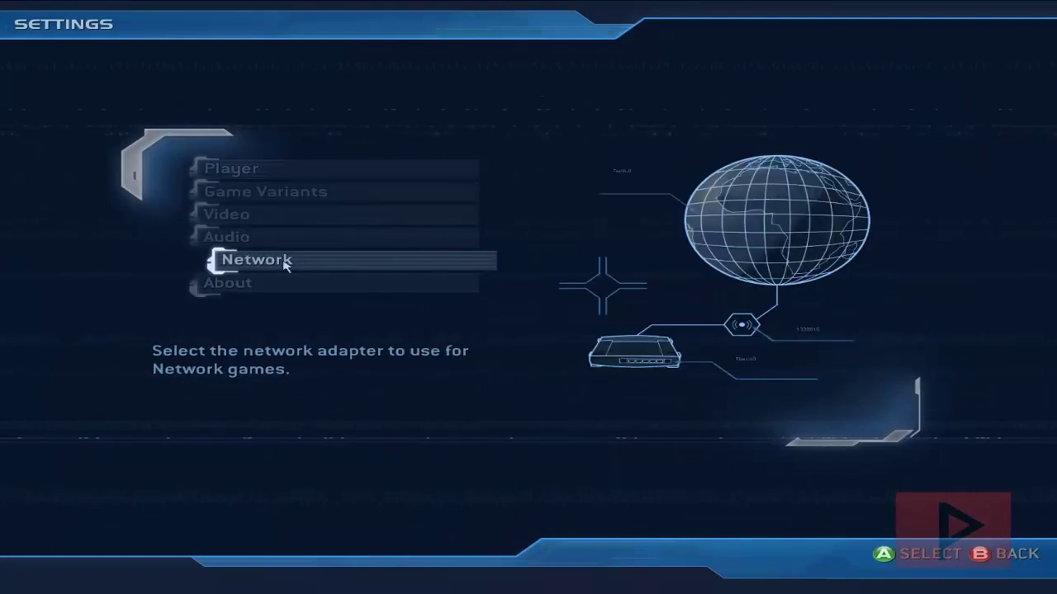
click(284, 264)
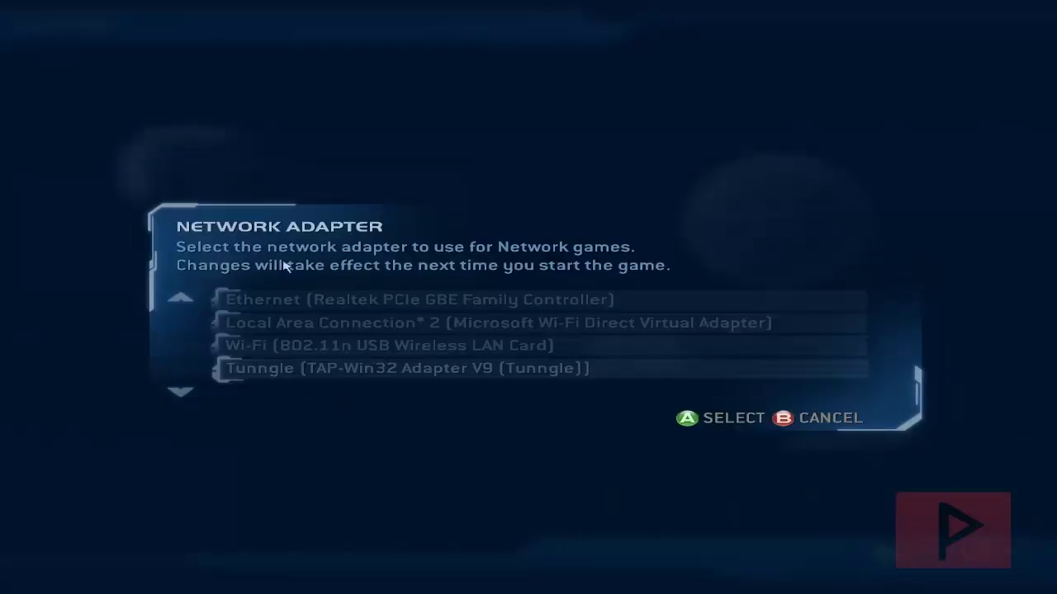
click(382, 373)
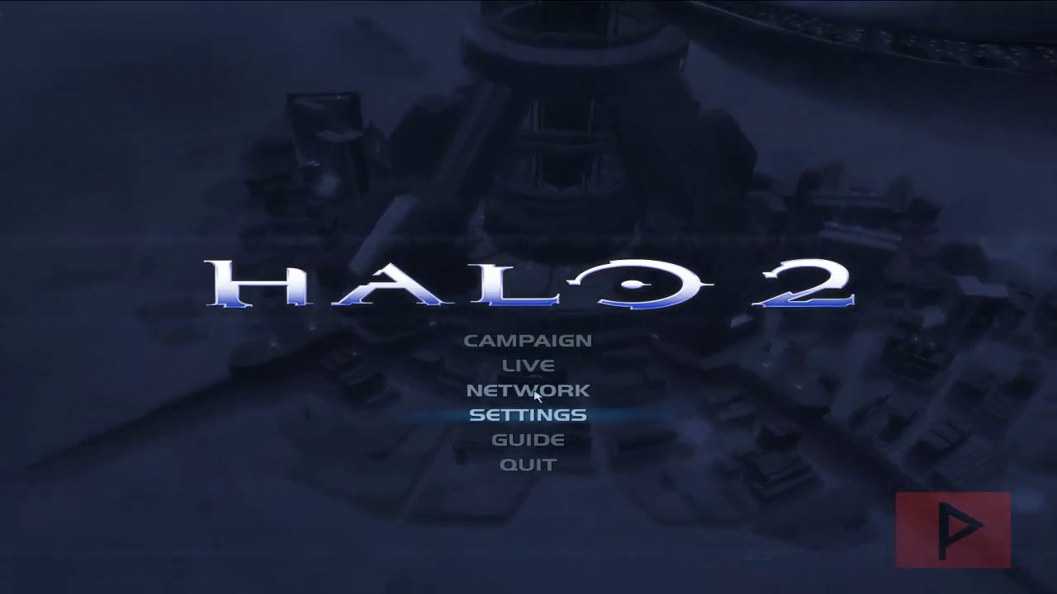
Choose NETWORK in the Halo 2 main menu to browse network games and join the Slayer match
click(535, 395)
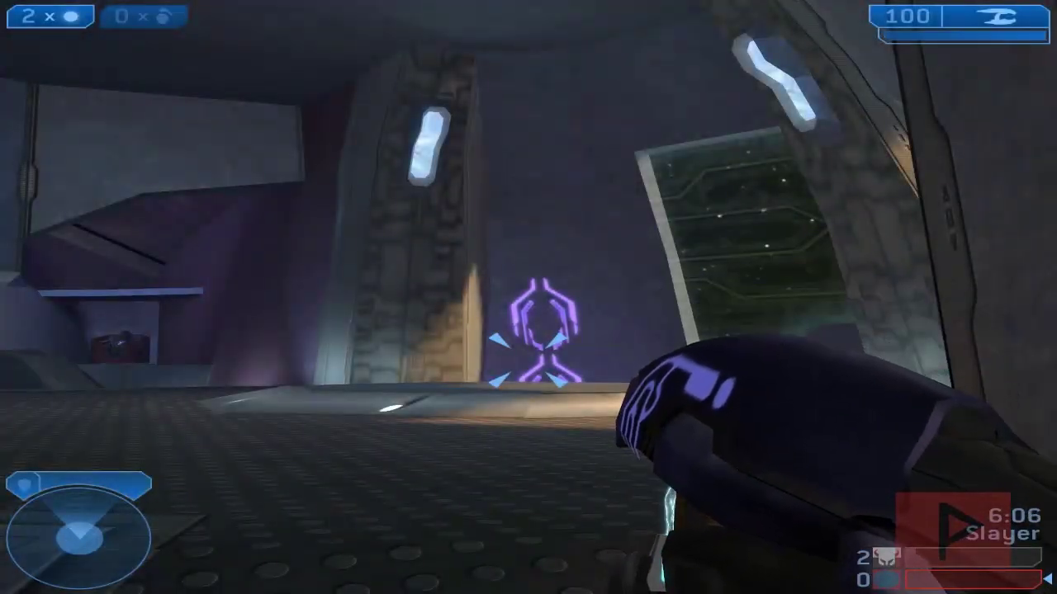
Advance through the doorway and up to the platform edge facing the glowing ramp
key(w)
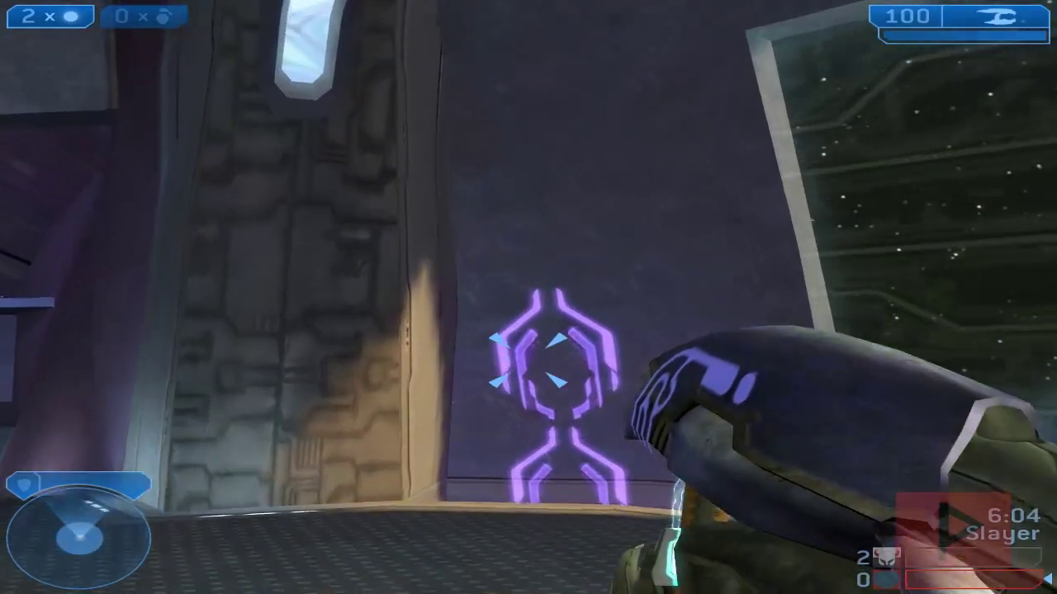
key(w)
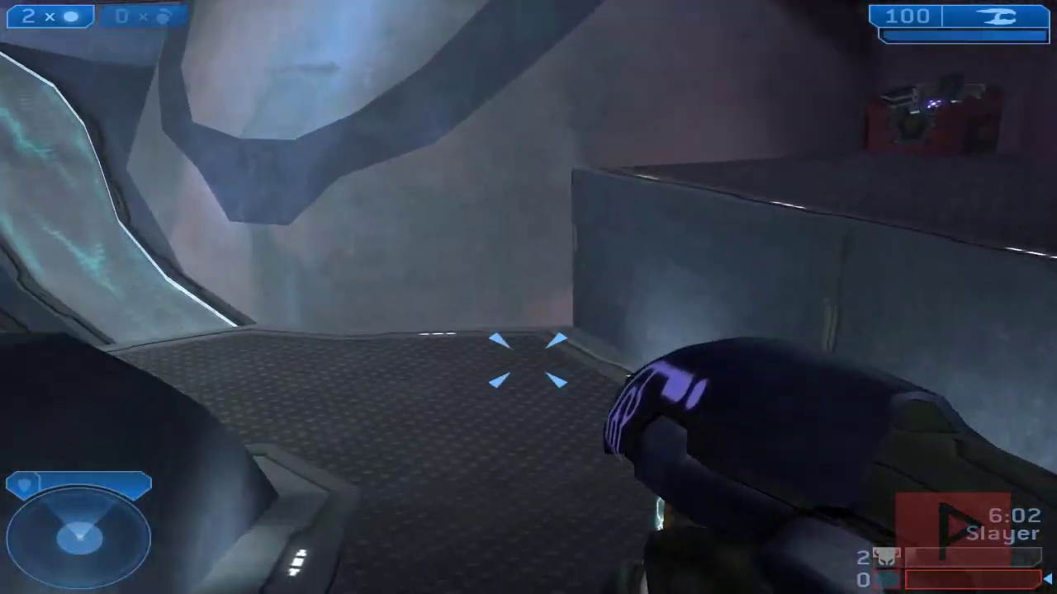
key(w)
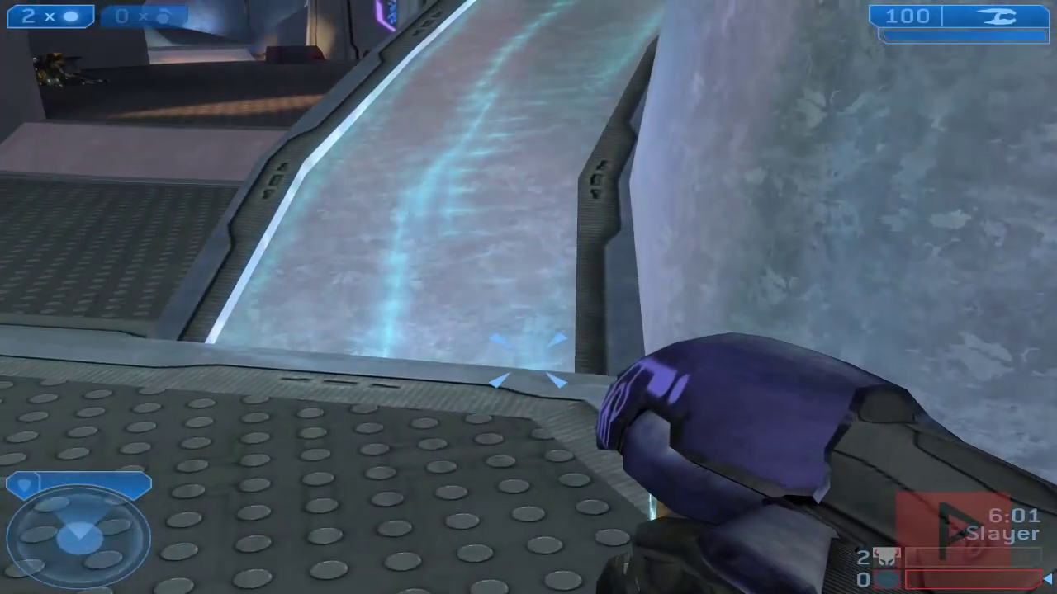
key(w)
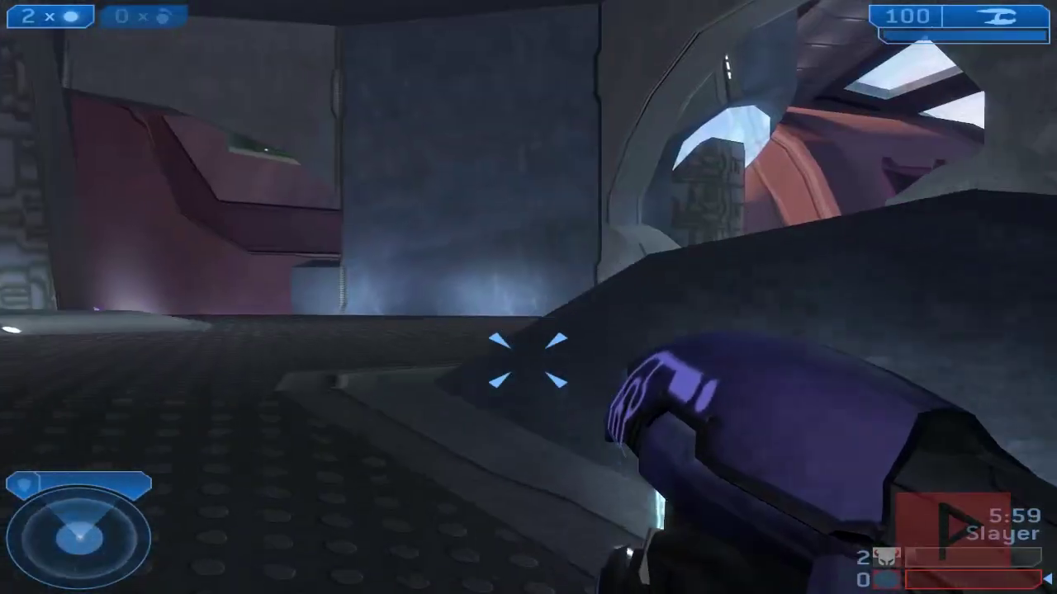
key(w)
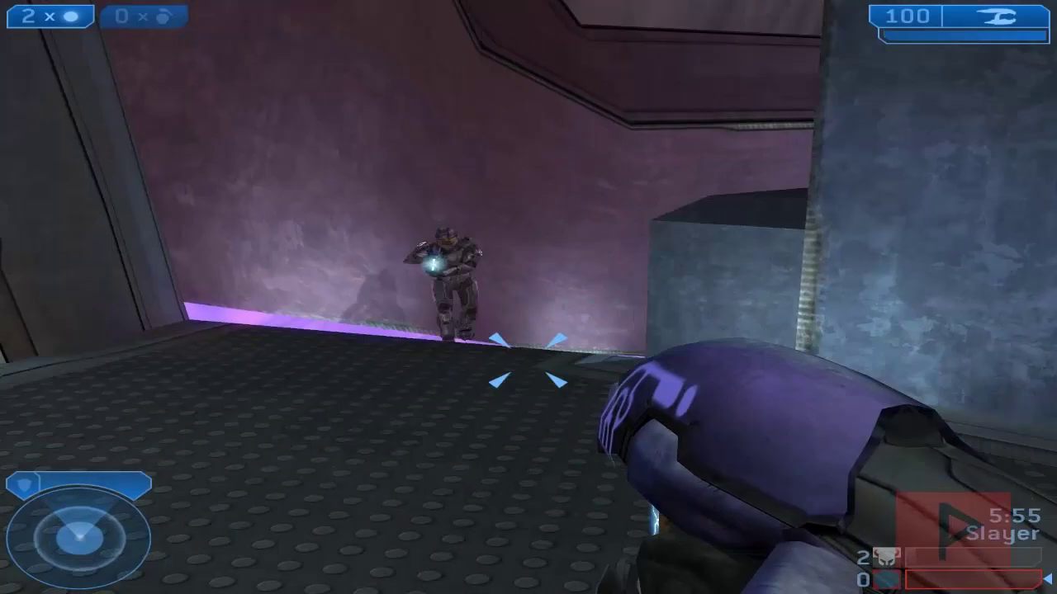
Fight the enemy with plasma rifle fire and a thrown grenade until beaten down
click(528, 359)
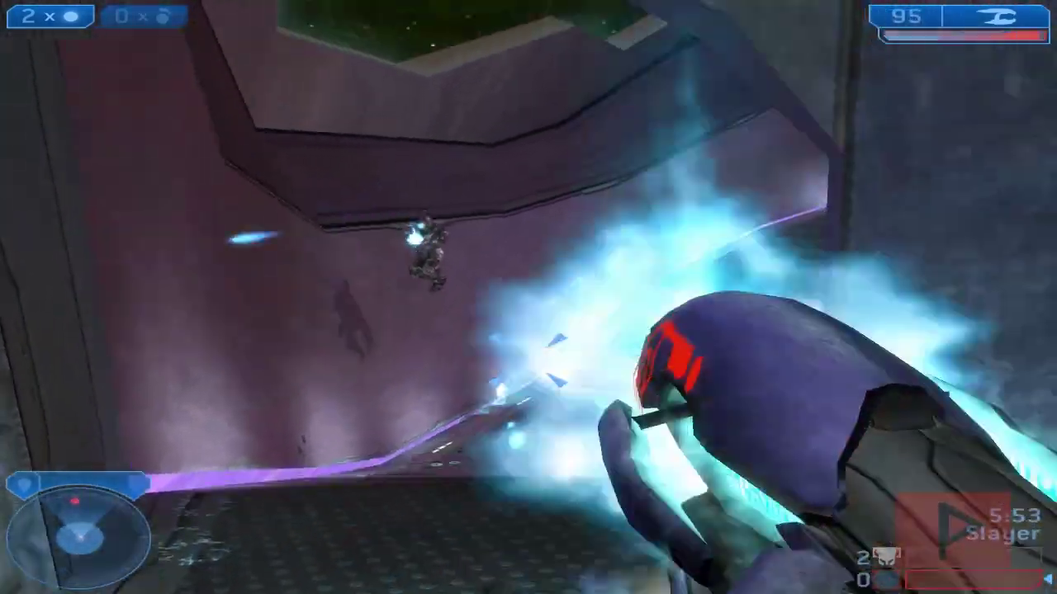
right_click(526, 359)
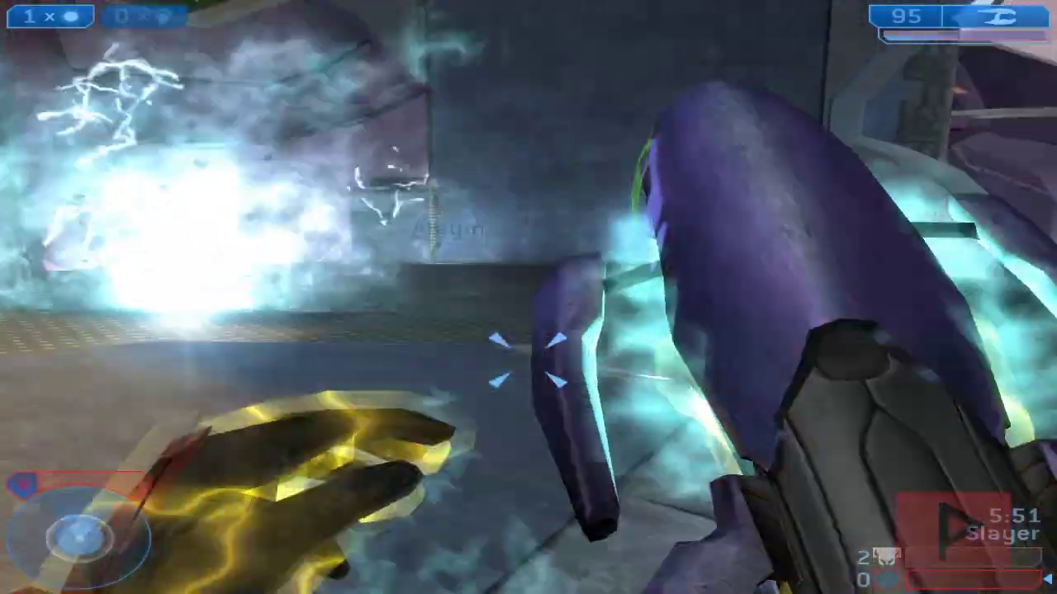
click(528, 360)
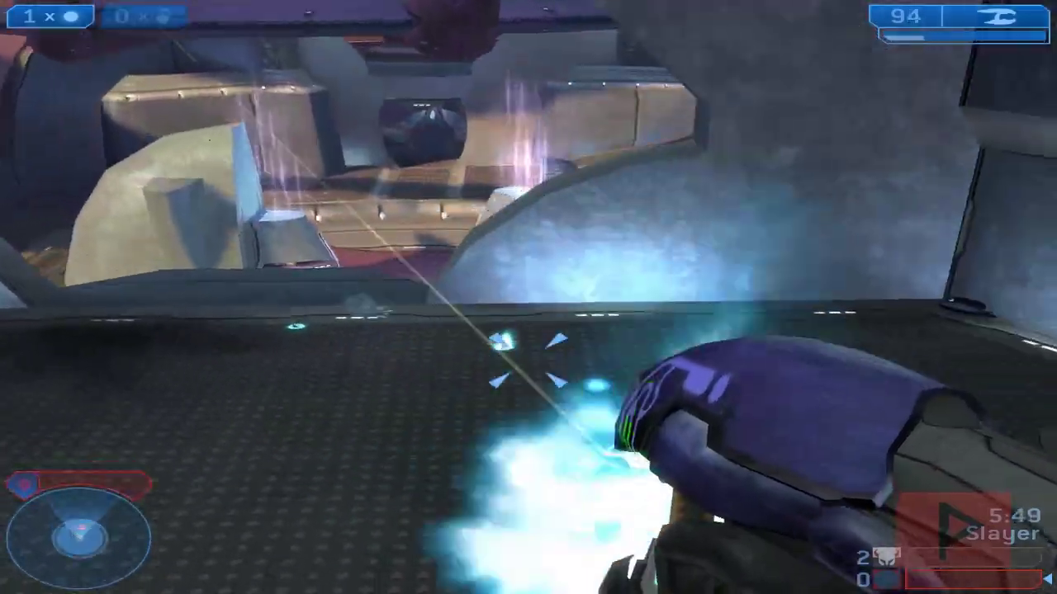
click(528, 360)
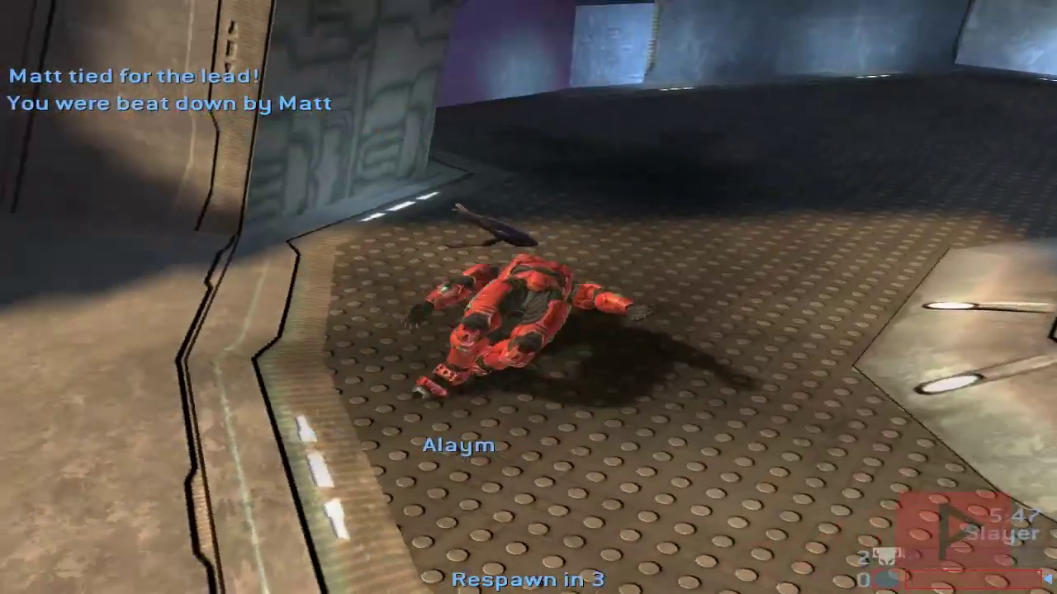